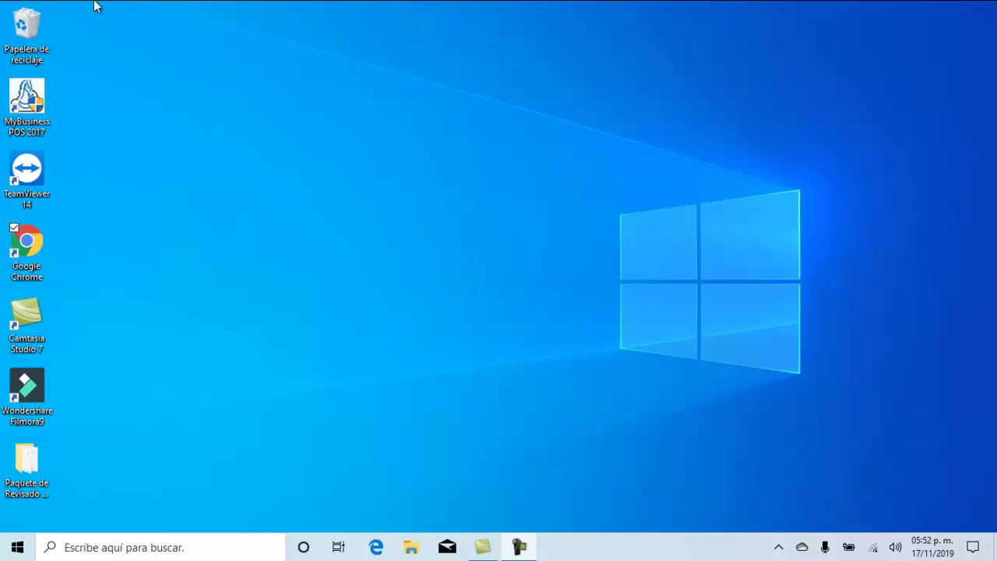
Launch MyBusiness POS 2017 from its desktop shortcut to reach the ESTACION01 login.
double_click(46, 89)
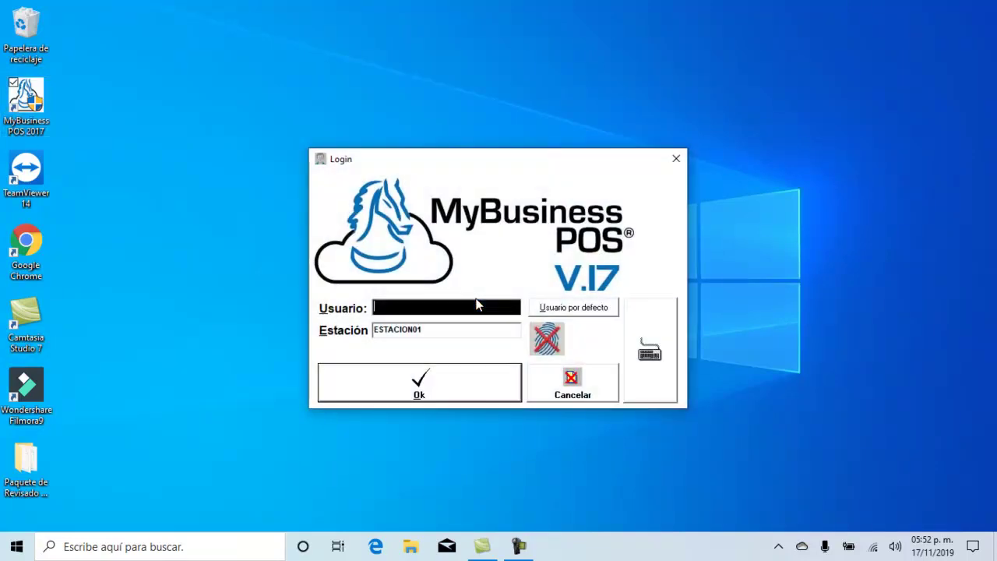
Sign in as the default user and move the revision package folder to the desktop's lower right.
left_click(574, 307)
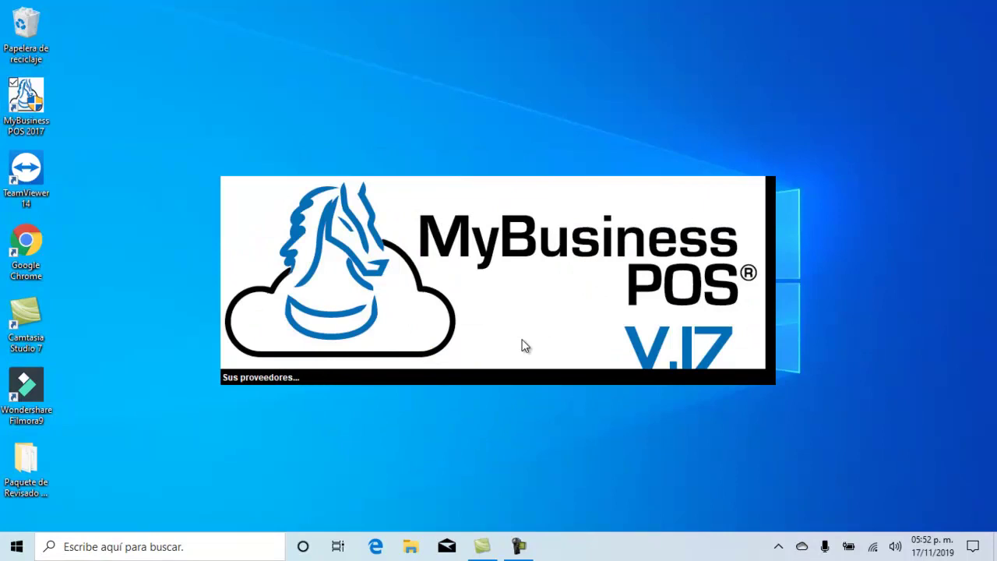
left_click_drag(53, 476, 959, 467)
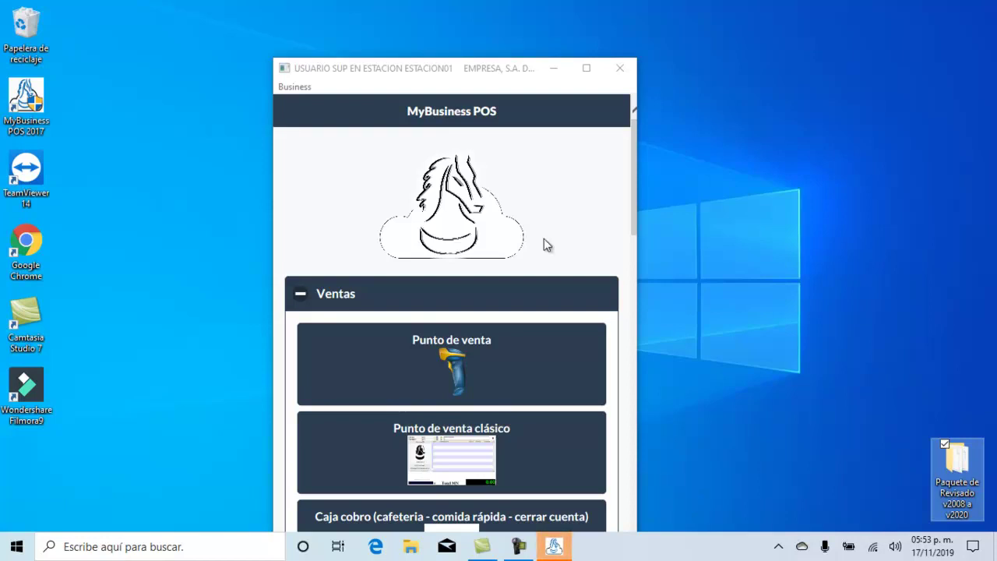
Open Business Manager's Configuración > Personalización user procedures folder.
left_click(441, 301)
left_click_drag(456, 58, 337, 9)
left_click(176, 37)
left_click(195, 56)
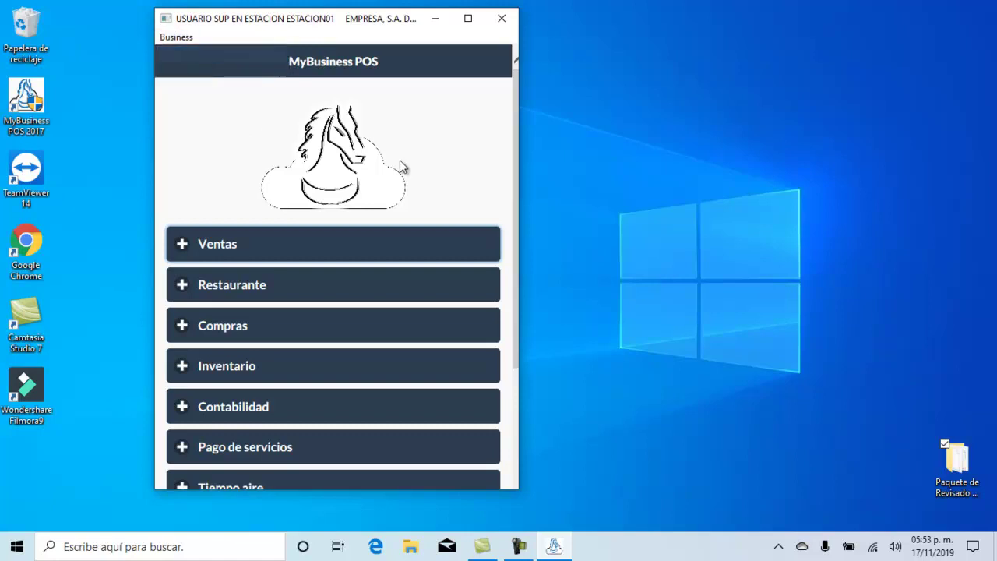
double_click(226, 209)
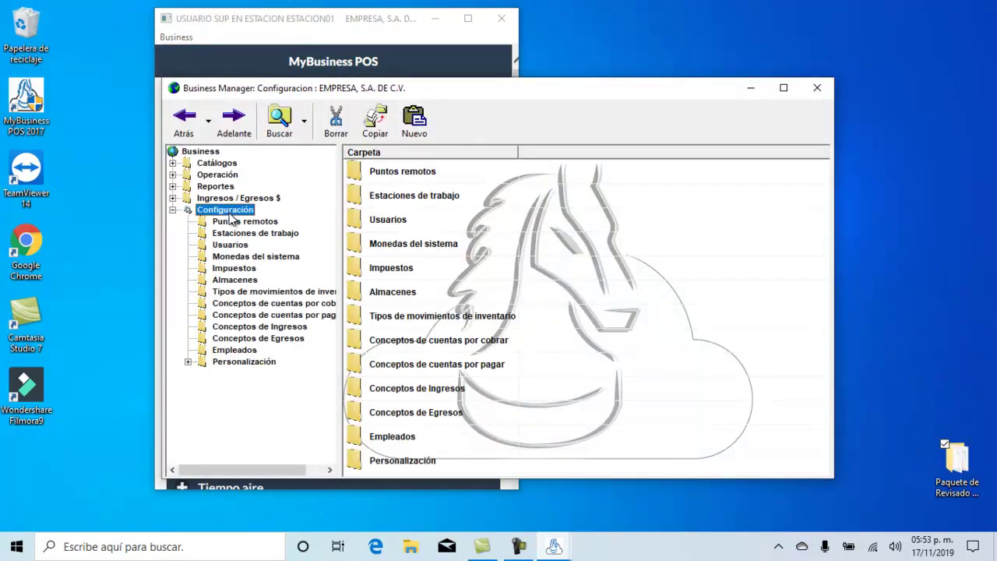
double_click(244, 362)
double_click(416, 244)
Import the 1-PAQUETE procedures package from the Desktop's Paquete de Revisado folder.
right_click(439, 209)
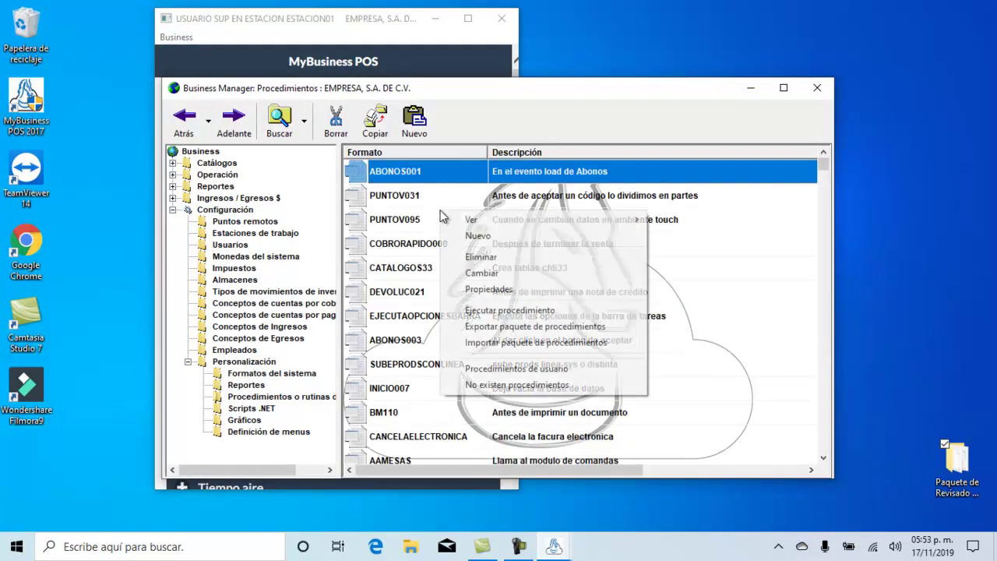
left_click(475, 342)
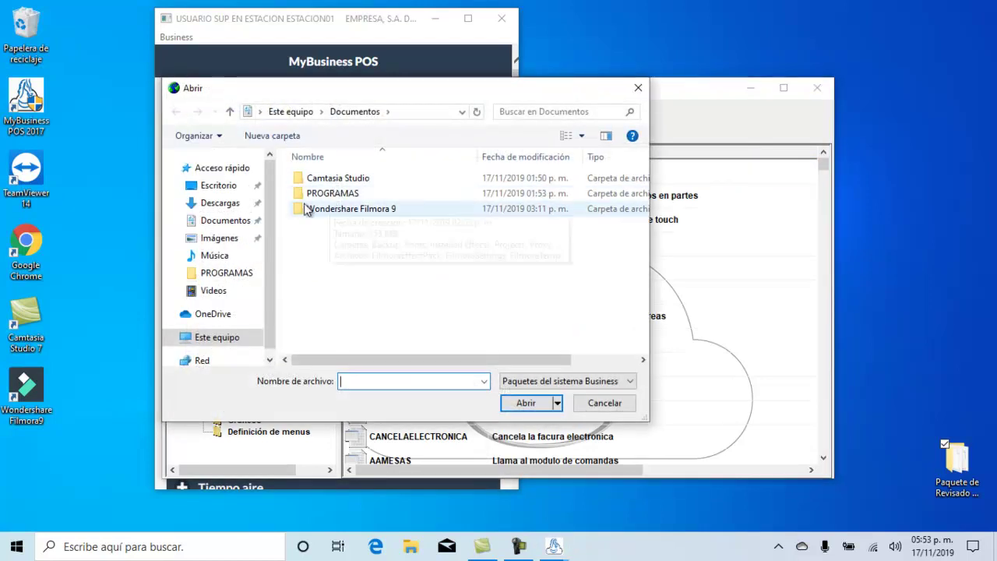
left_click(230, 187)
double_click(337, 221)
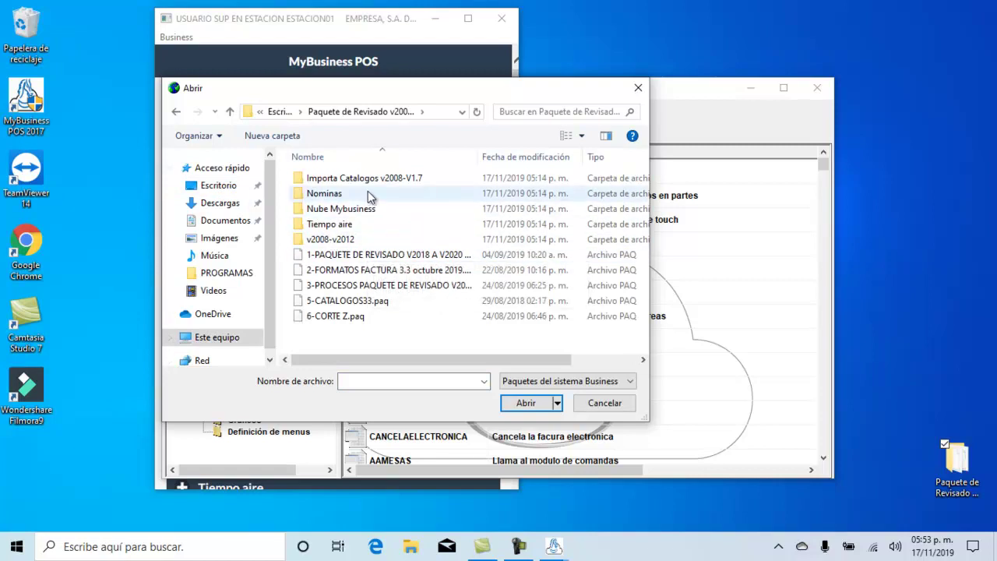
double_click(343, 257)
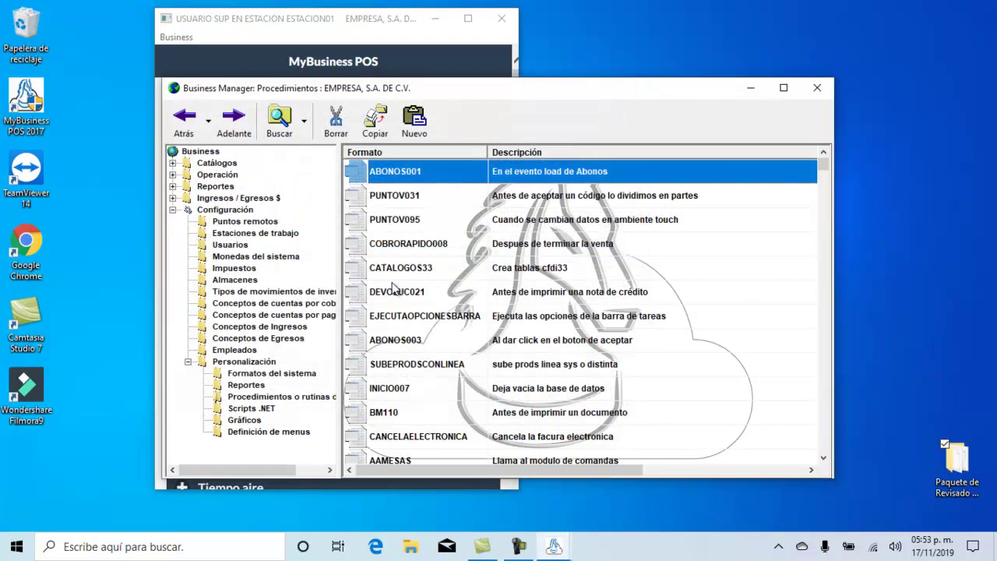
Run the ACTUALIZASISTEM procedure, declining airtime and service payments, then close the program.
left_click(445, 382)
left_click(269, 399)
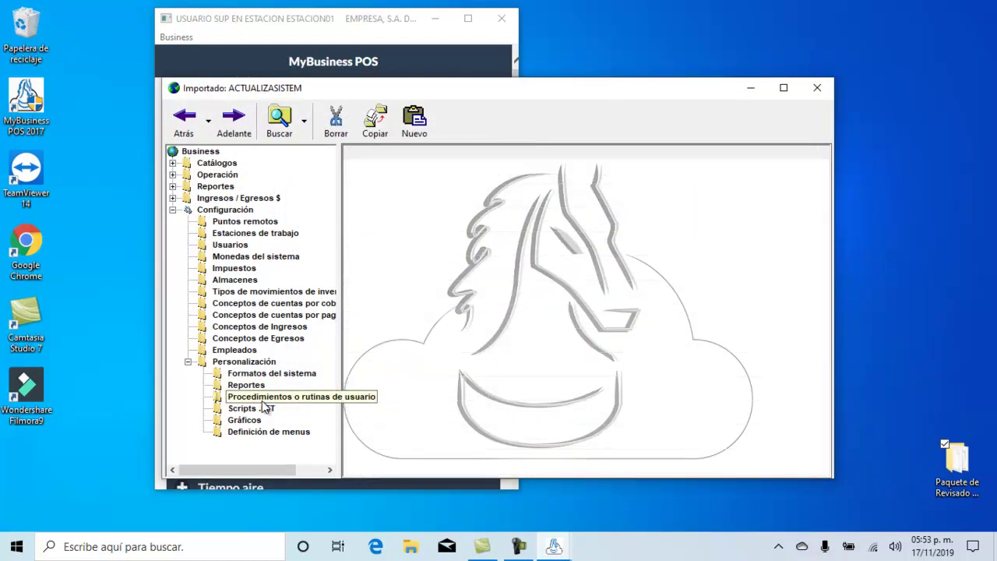
left_click(442, 179)
right_click(442, 180)
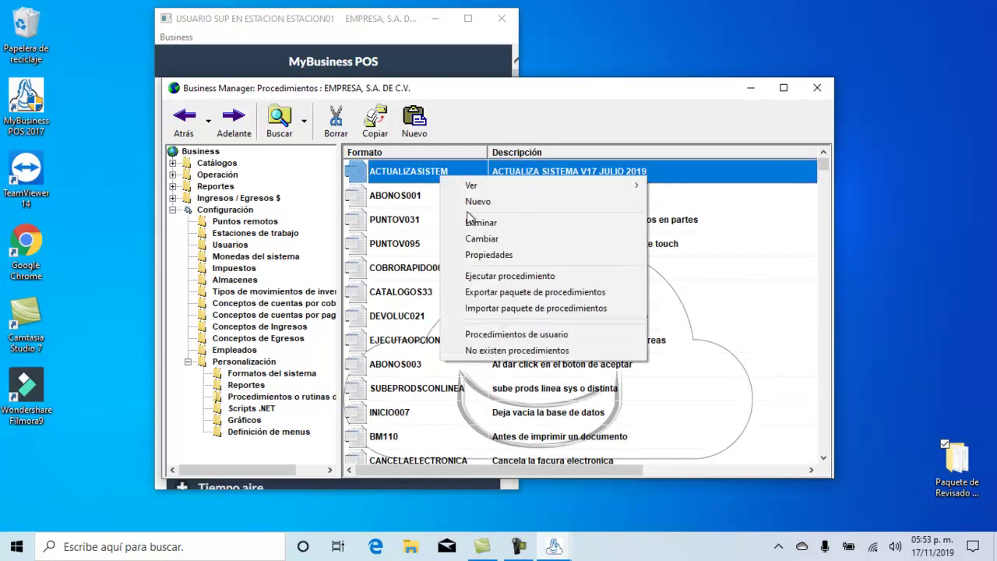
left_click(485, 278)
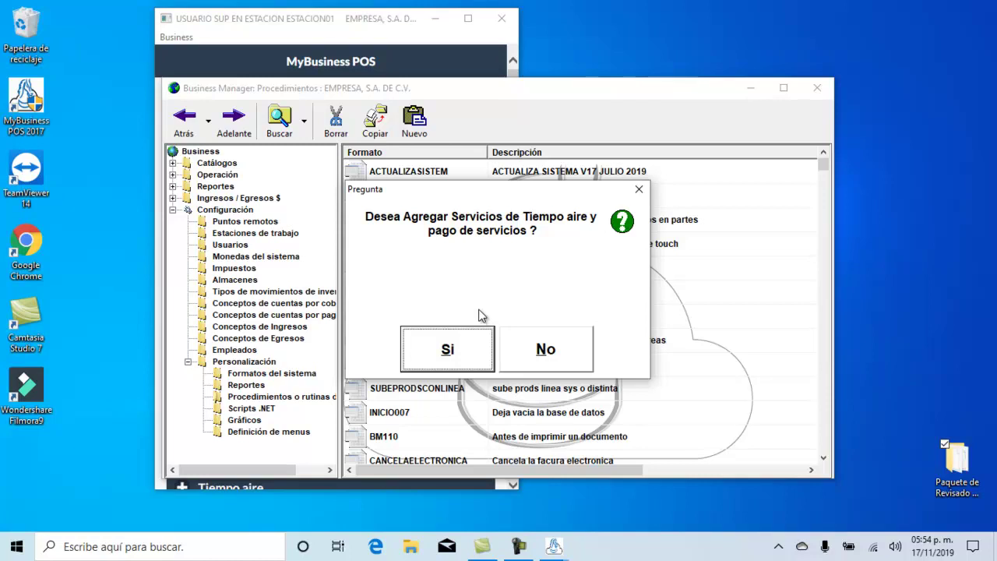
left_click(529, 351)
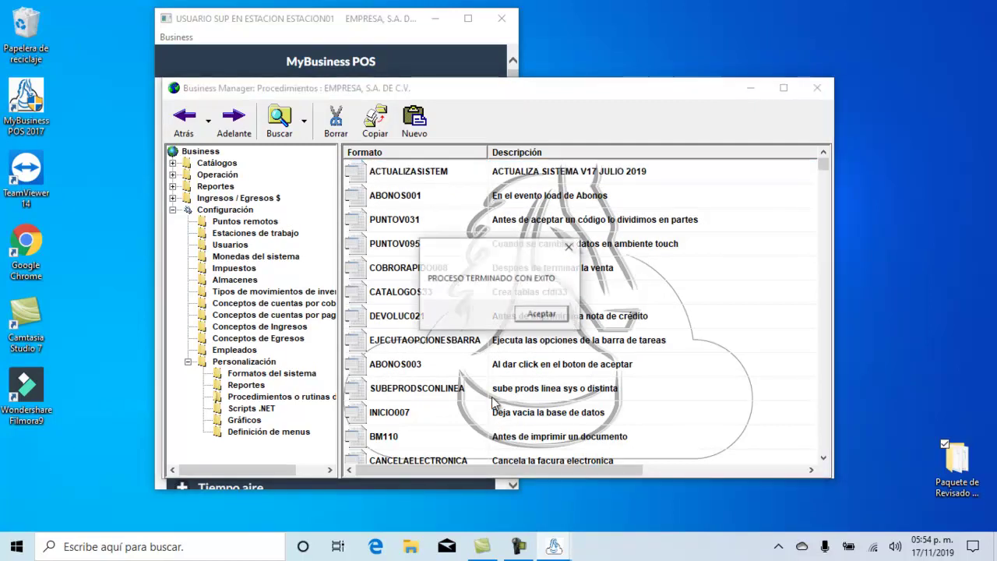
left_click(537, 378)
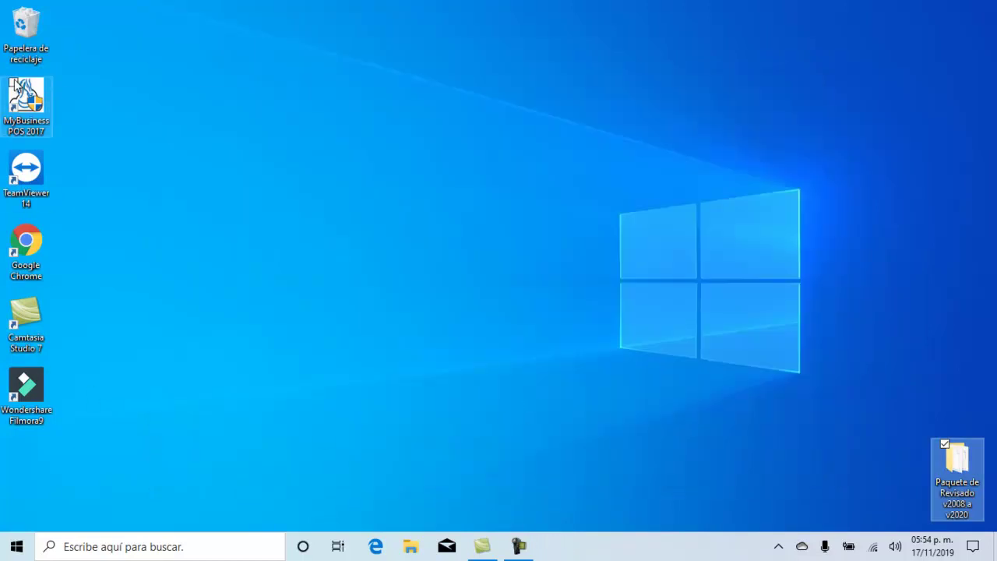
Relaunch MyBusiness POS 2017 and log in as user SUPER.
left_click(26, 98)
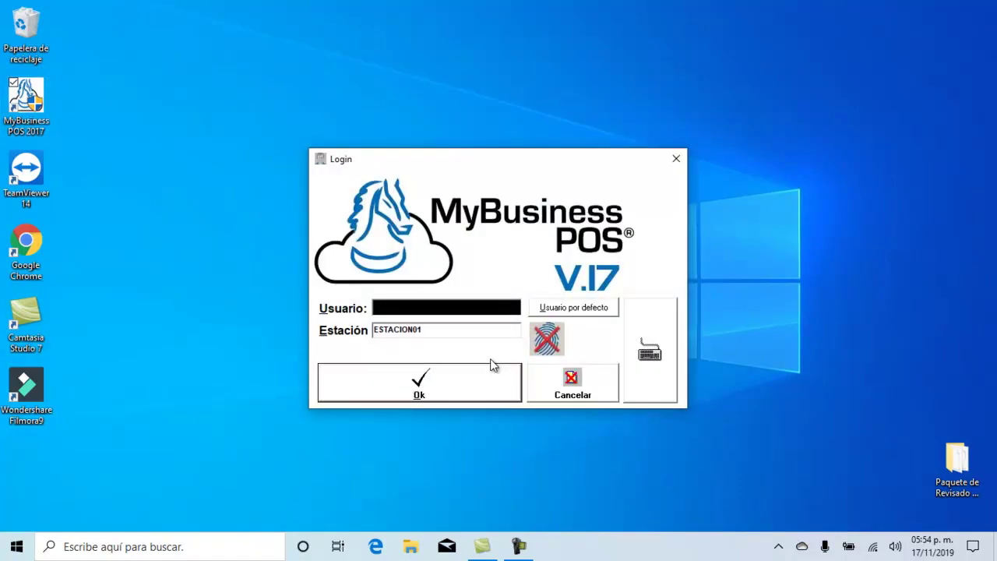
type("SUP")
key("BackSpace")
key("BackSpace")
key("BackSpace")
key("BackSpace")
type("SUPER")
key("Return")
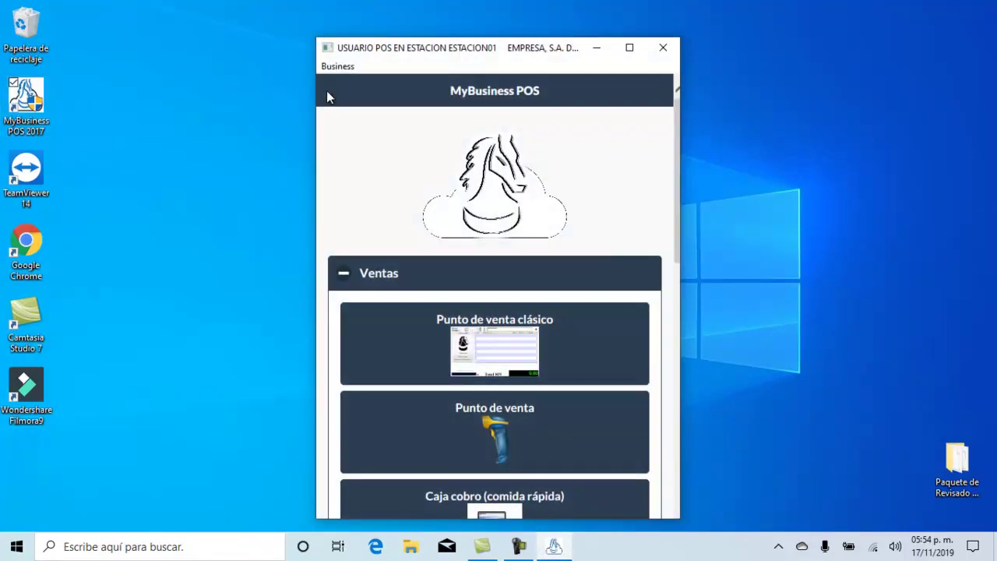
Open the user procedures folder under Configuración > Personalización in Business Manager.
left_click(336, 67)
left_click(359, 83)
left_click(239, 199)
double_click(244, 210)
double_click(249, 363)
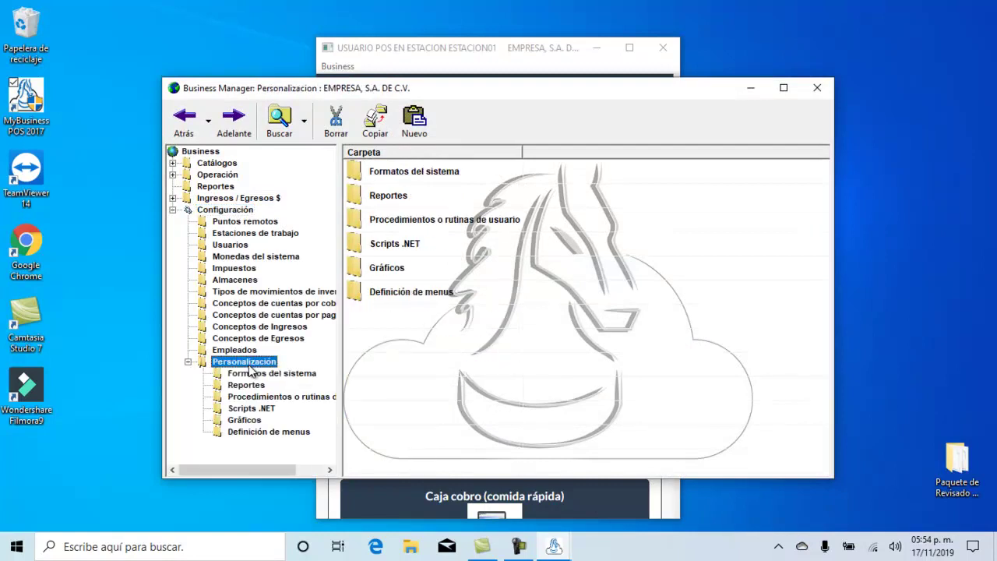
double_click(398, 221)
Import the invoice formats package and the following package, overwriting all existing items.
right_click(419, 225)
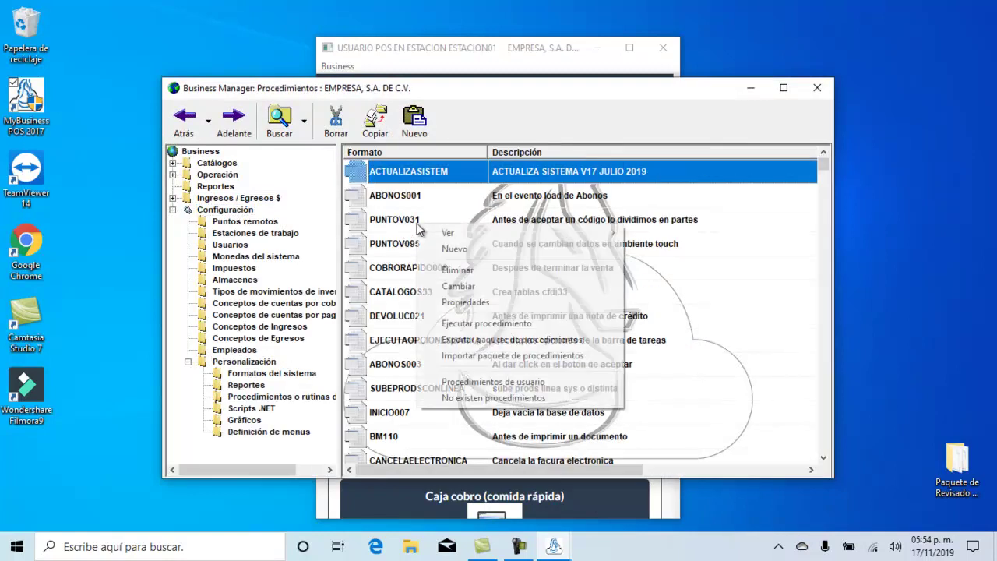
left_click(459, 355)
left_click(357, 270)
double_click(357, 270)
left_click(454, 325)
left_click(468, 381)
left_click(545, 390)
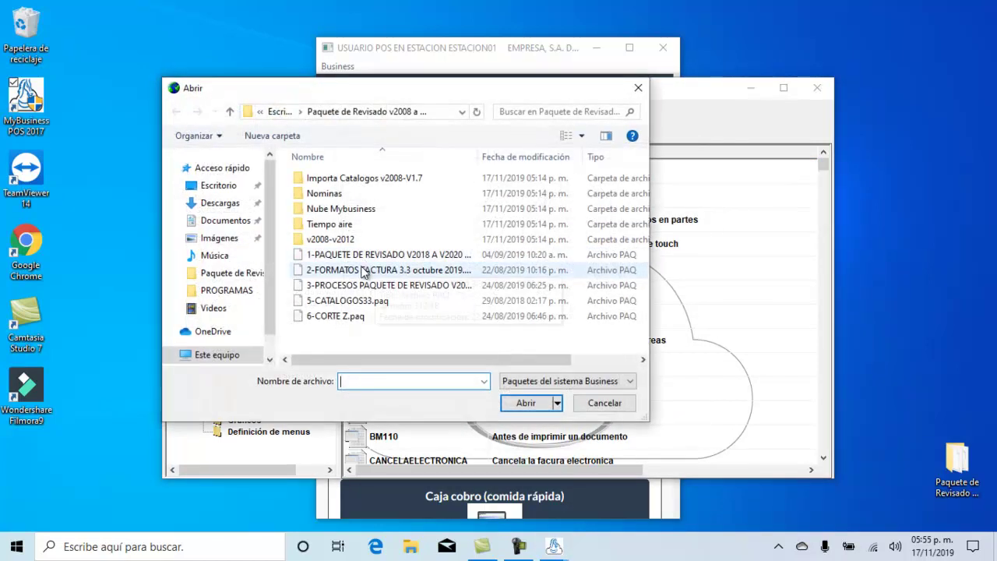
double_click(356, 286)
left_click(454, 325)
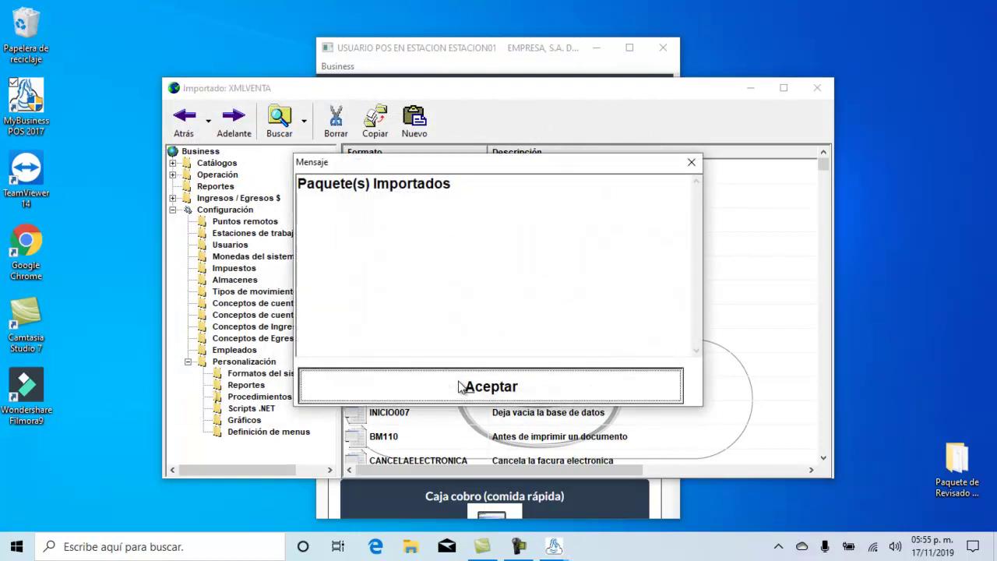
left_click(466, 382)
Import 5-CATALOGOS33.paq, overwriting all existing items.
right_click(436, 319)
left_click(502, 440)
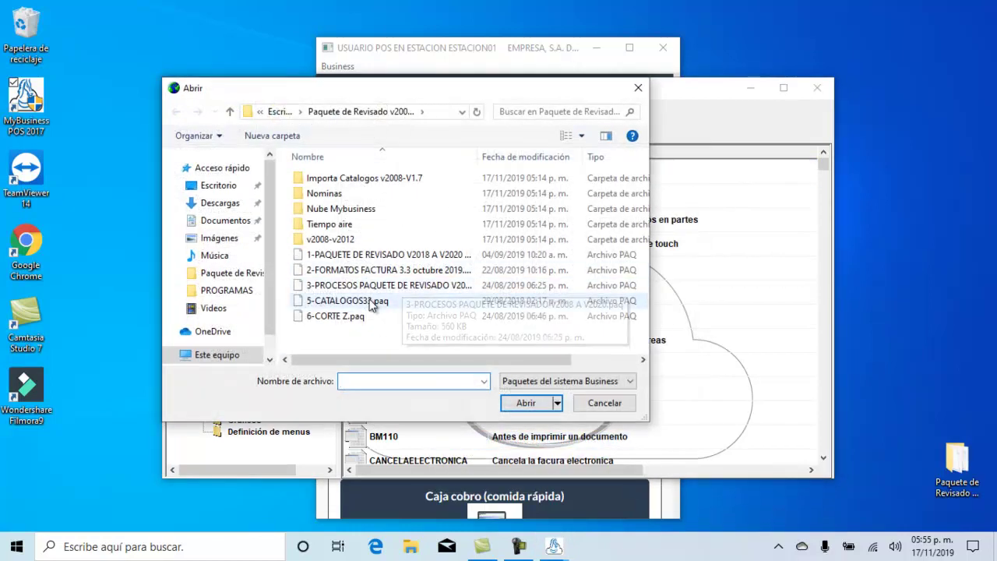
left_click(378, 302)
double_click(377, 302)
left_click(446, 327)
left_click(440, 383)
Import 6-CORTE Z.paq with overwrite-all, then close Business Manager.
right_click(433, 331)
left_click(471, 459)
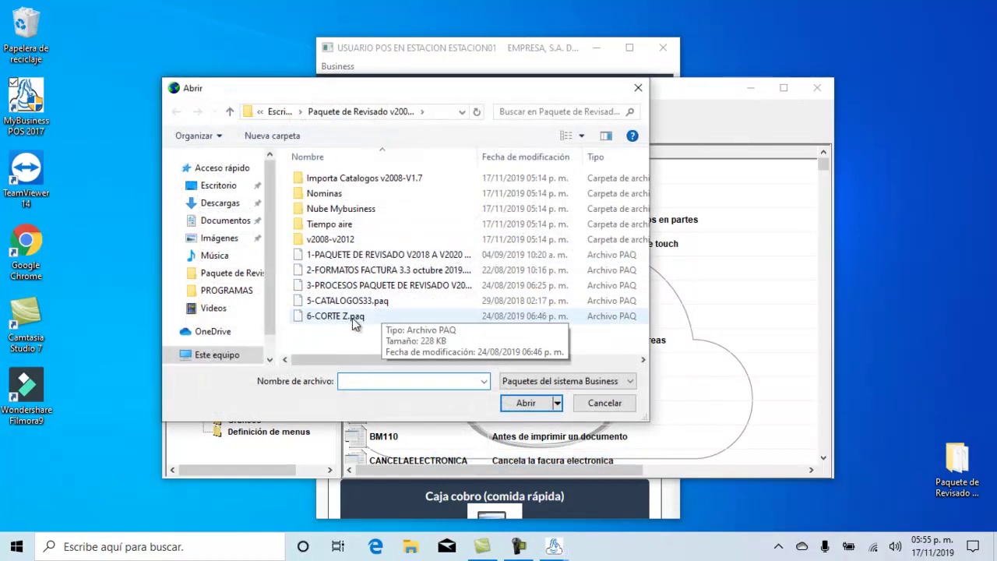
left_click(352, 318)
left_click(351, 318)
left_click(401, 324)
double_click(401, 320)
left_click(445, 327)
left_click(451, 383)
left_click(816, 87)
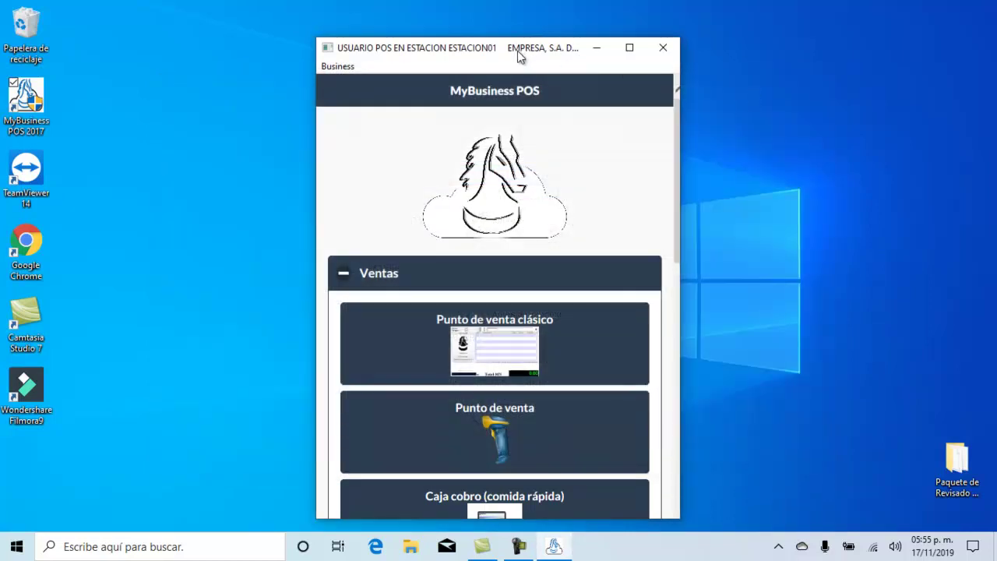
Open the form designer from the Programación section of the POS menu.
left_click_drag(523, 51, 384, 20)
left_click(355, 242)
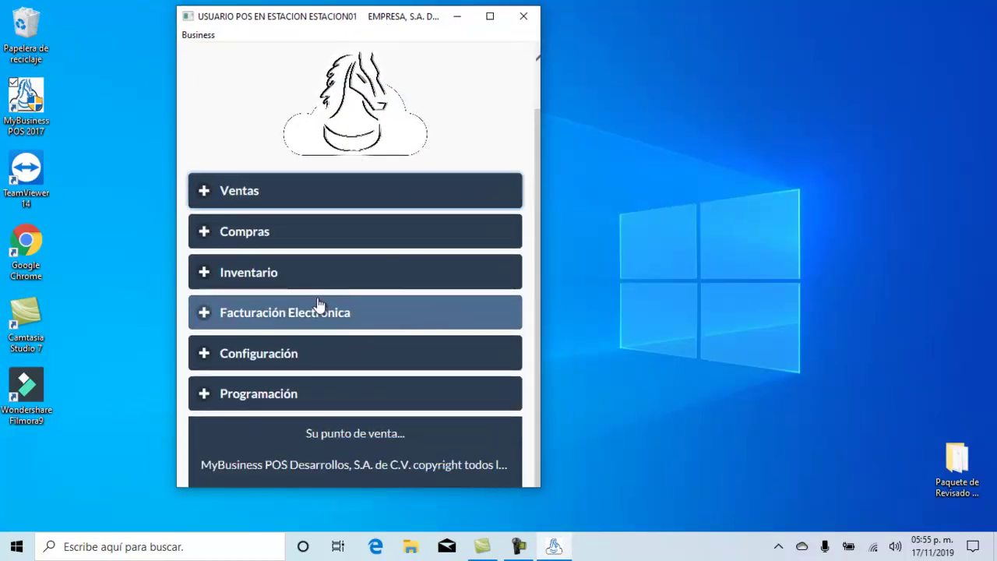
left_click(316, 396)
scroll(335, 335, "down", 3)
left_click(324, 340)
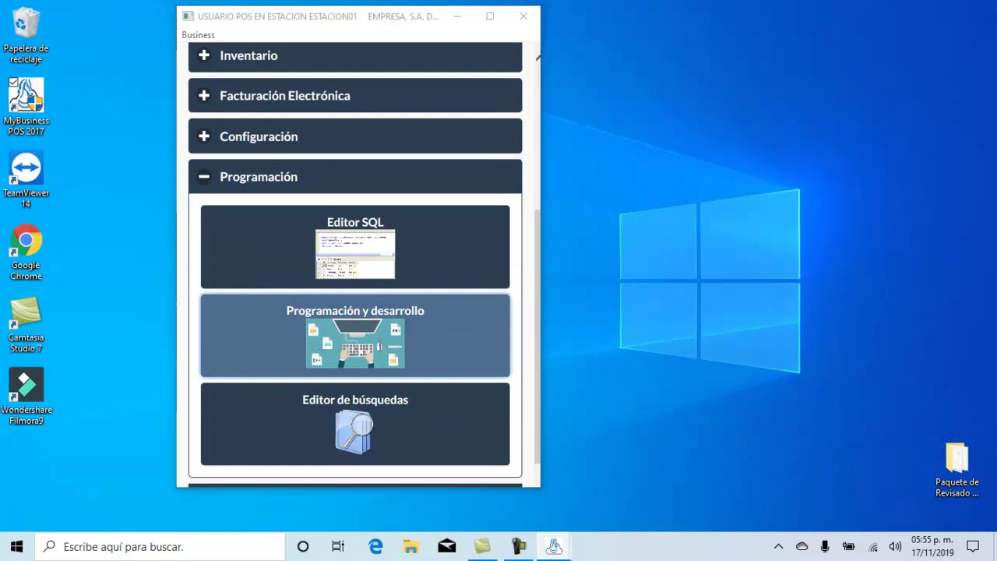
Import the ALTA DE CLIENTE, ALTA RAPIDA DE ARTICULO and CATALOGO forms, updating existing ones.
left_click(155, 83)
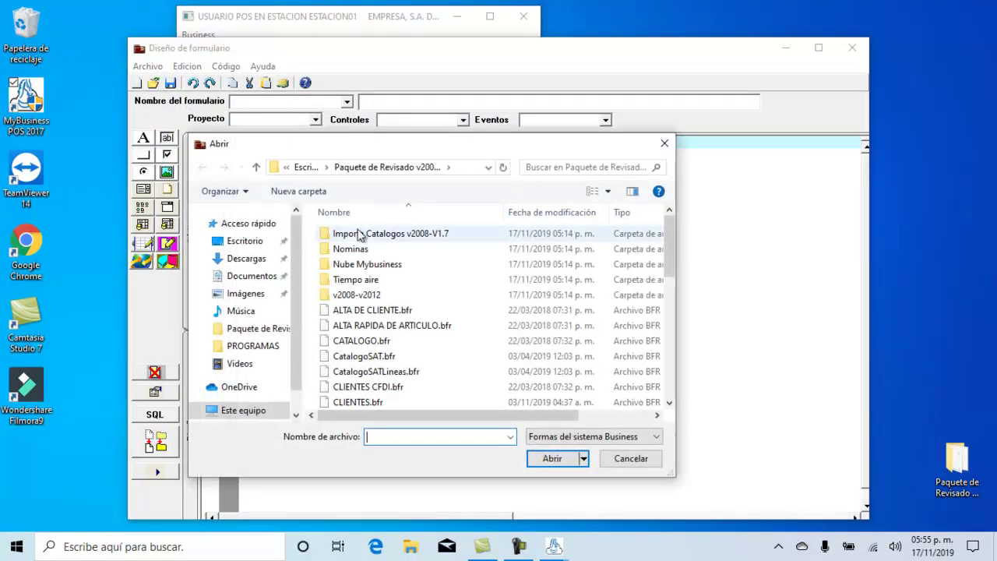
double_click(363, 310)
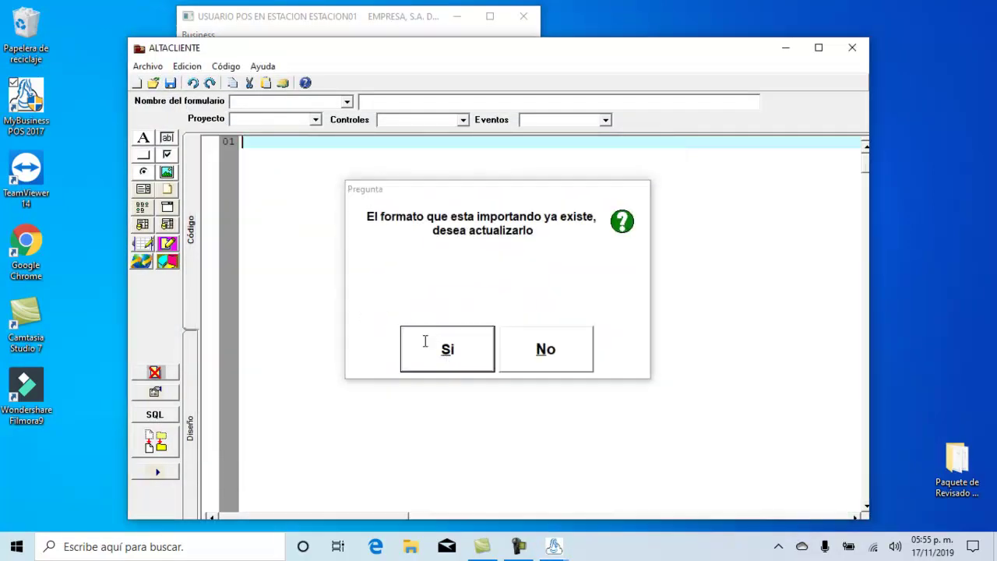
left_click(446, 352)
left_click(155, 82)
left_click(375, 328)
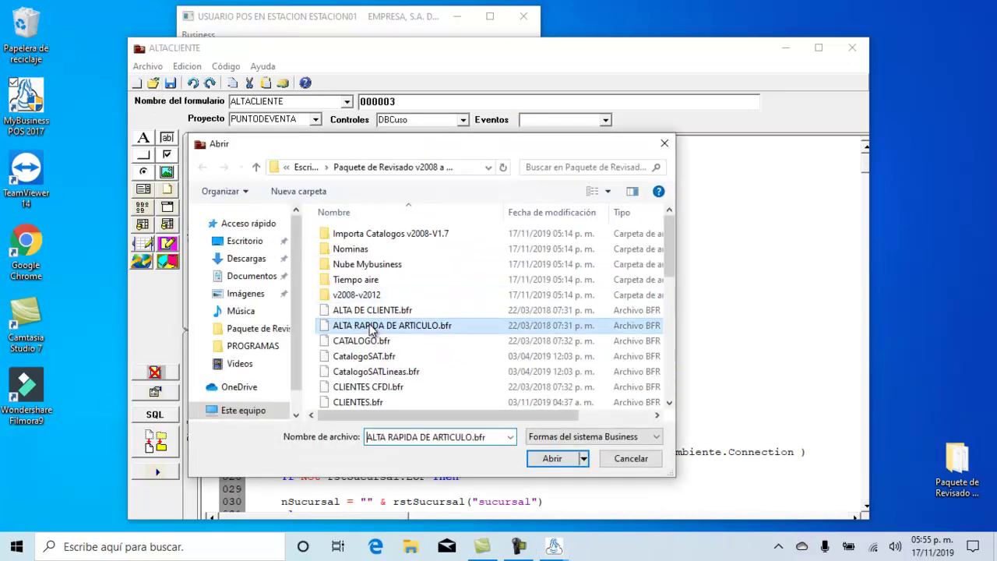
double_click(375, 328)
left_click(414, 345)
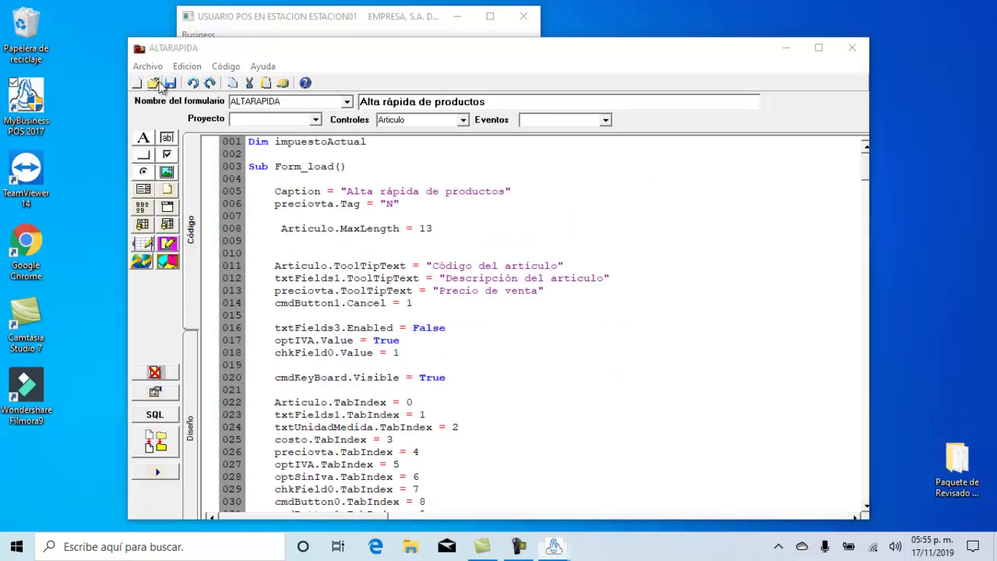
left_click(155, 82)
double_click(376, 340)
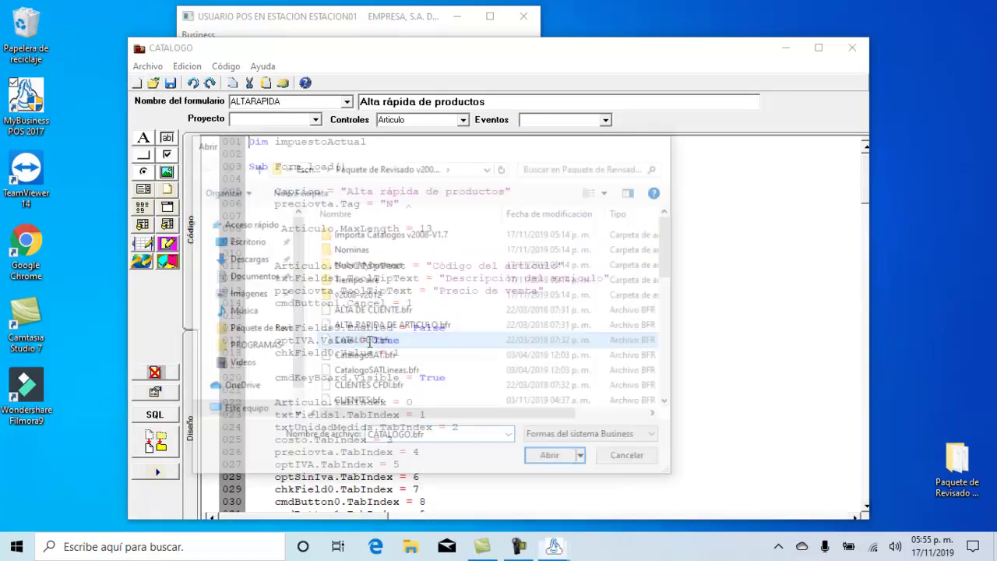
Import the CatalogoSAT, CatalogoSATLineas and CLIENTES CFDI forms, confirming each update.
left_click(153, 83)
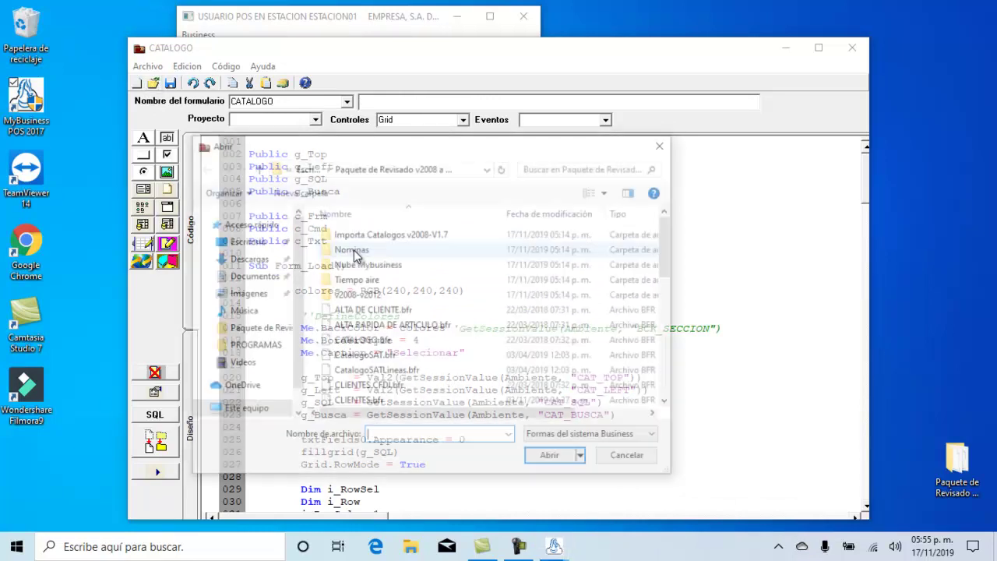
double_click(372, 357)
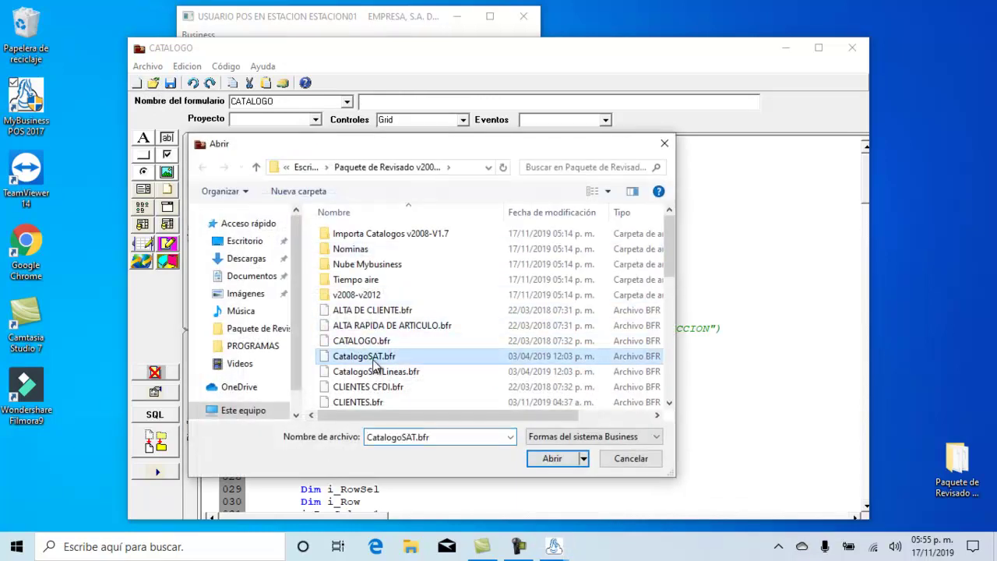
left_click(425, 366)
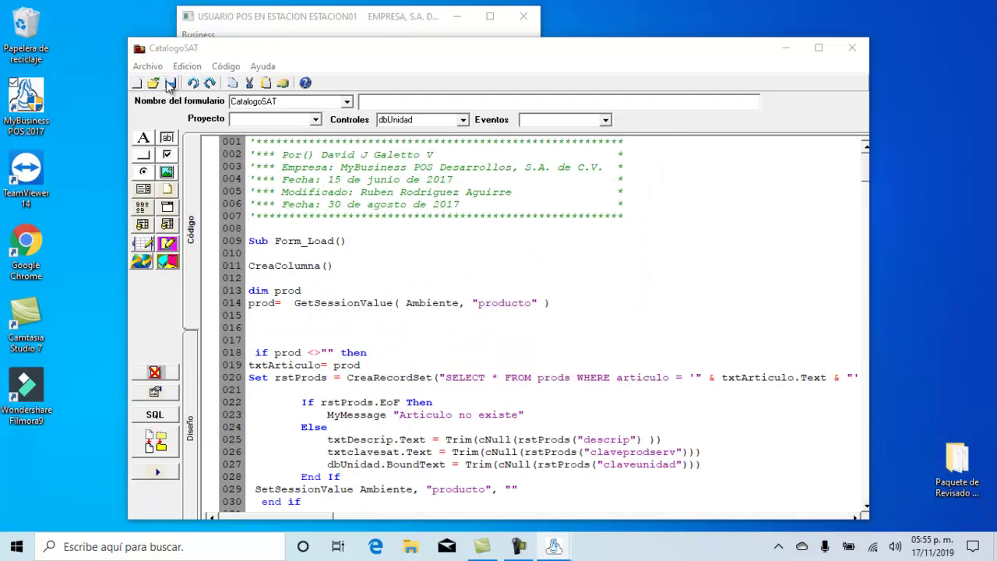
left_click(192, 83)
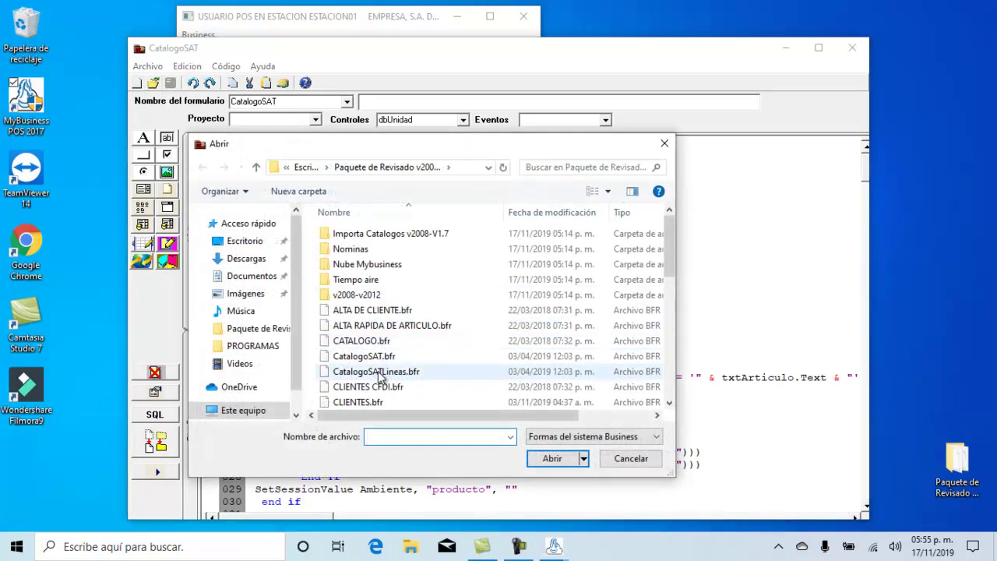
double_click(380, 369)
left_click(419, 356)
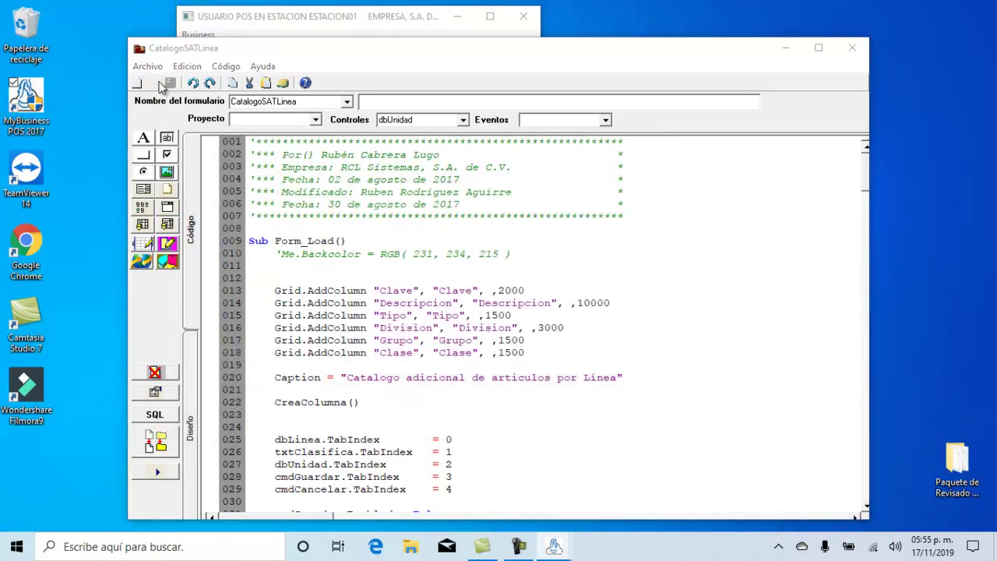
left_click(156, 84)
double_click(368, 386)
left_click(440, 352)
Import the CLIENTES form and the Gmail mail configuration form.
left_click(154, 83)
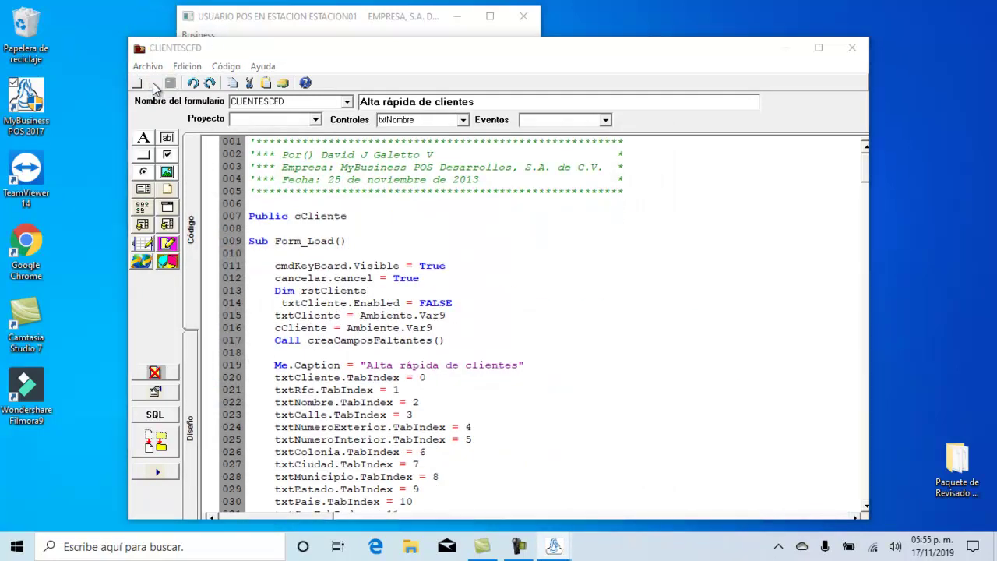
scroll(374, 366, "down", 1)
left_click(372, 371)
double_click(373, 374)
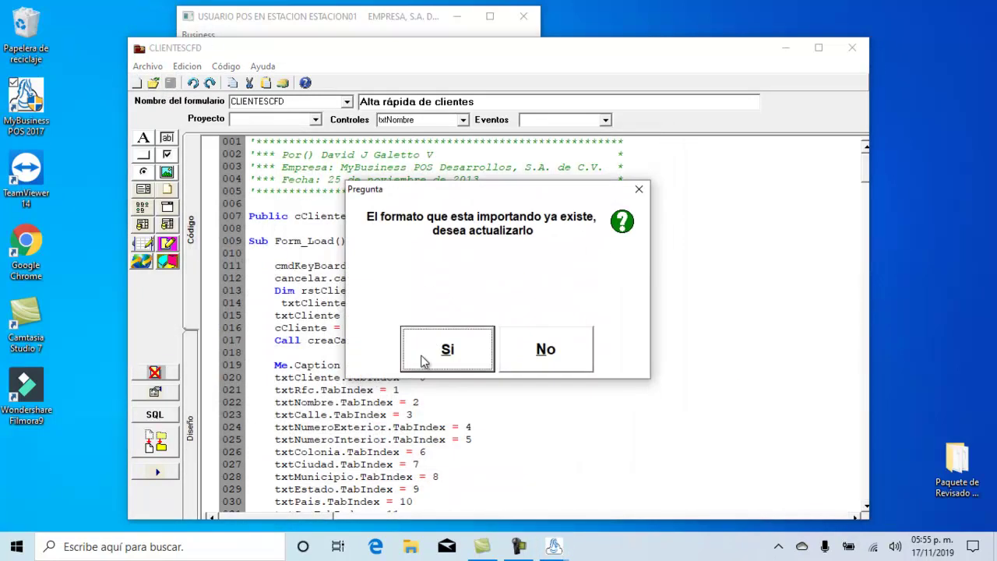
key("Return")
left_click(155, 83)
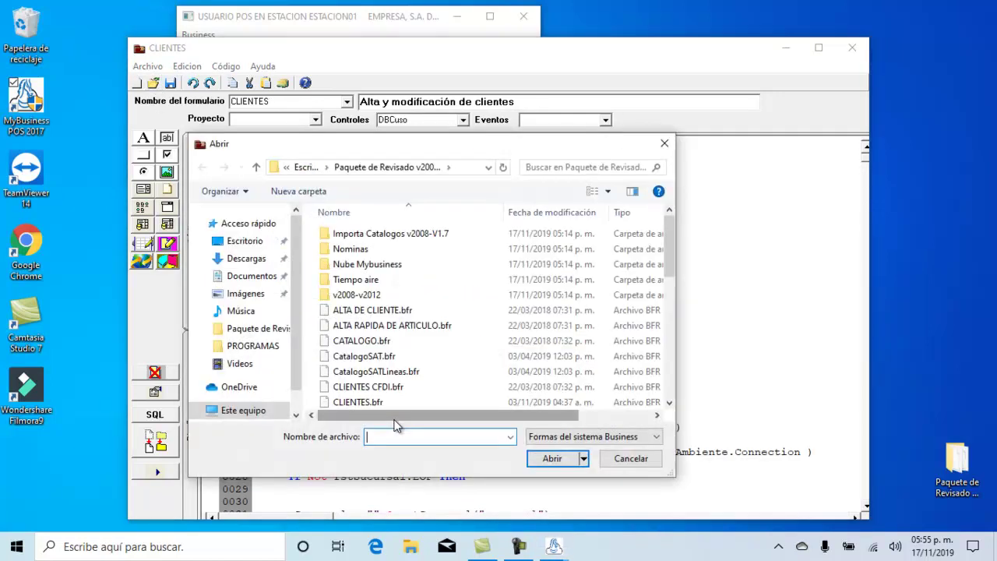
left_click(387, 387)
scroll(386, 387, "down", 2)
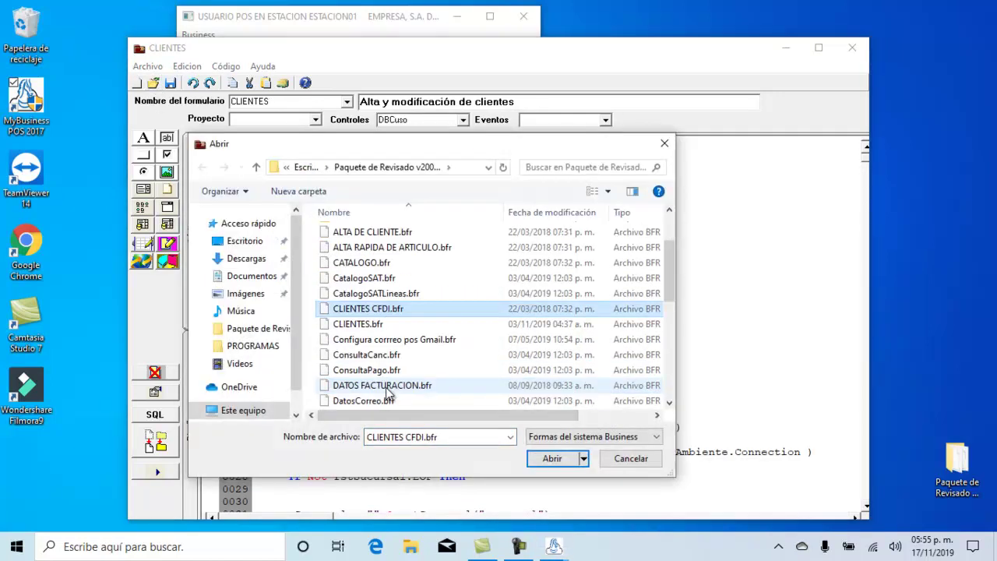
double_click(381, 337)
Run the mail form, load test settings (smtp.gmail.com, port 465, SSL), enable Version 17, and save.
left_click(175, 473)
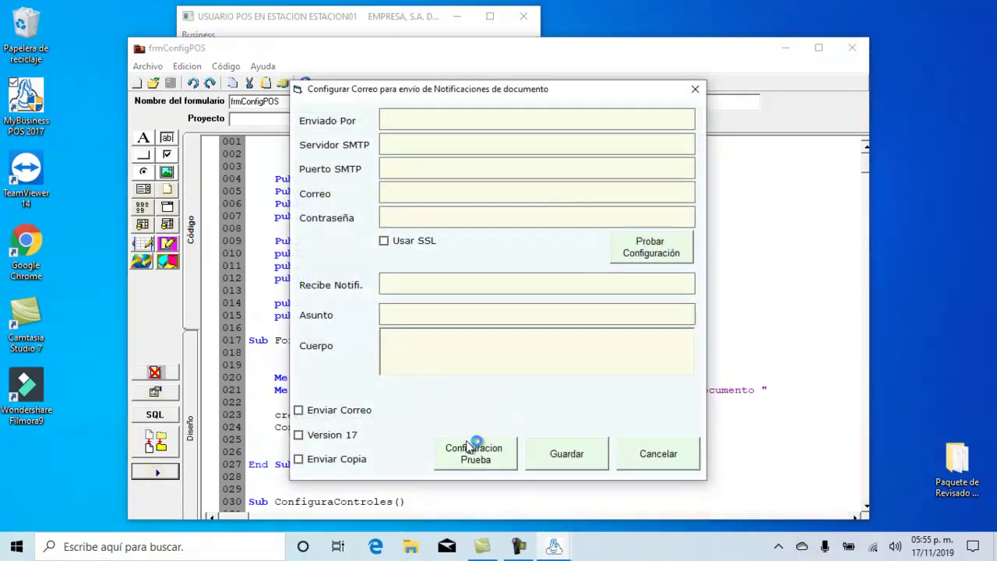
left_click(484, 455)
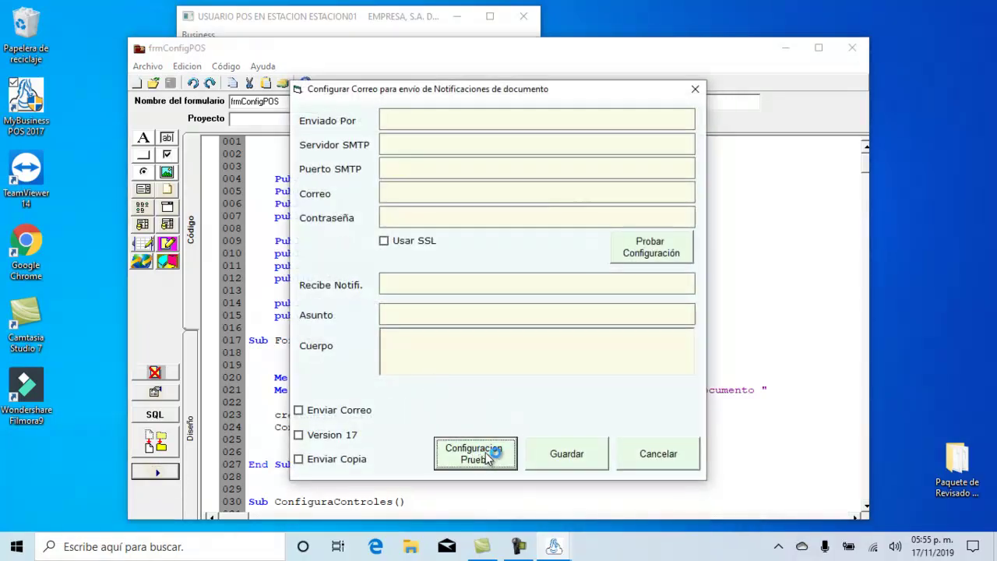
left_click(356, 435)
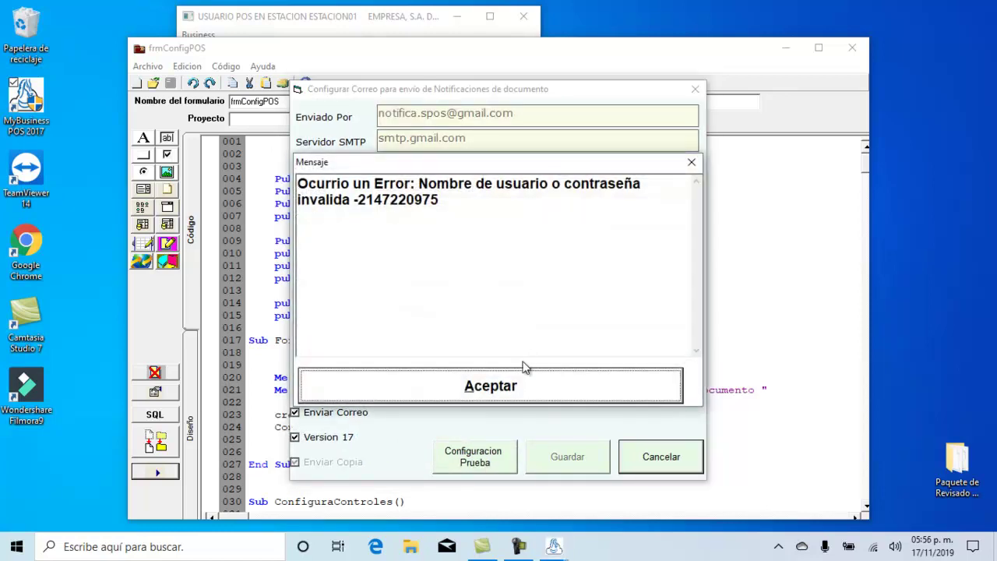
left_click(522, 391)
left_click(557, 459)
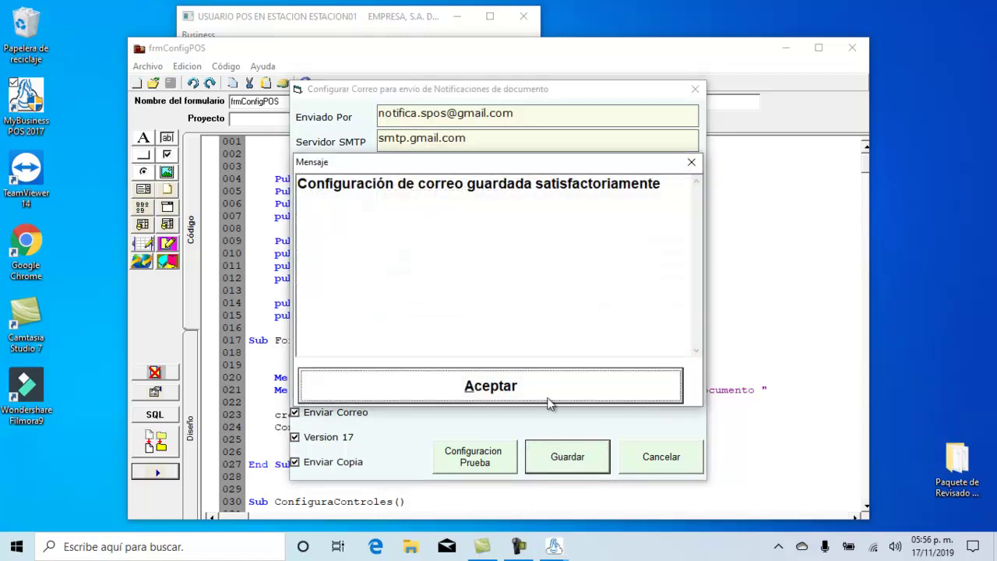
left_click(547, 402)
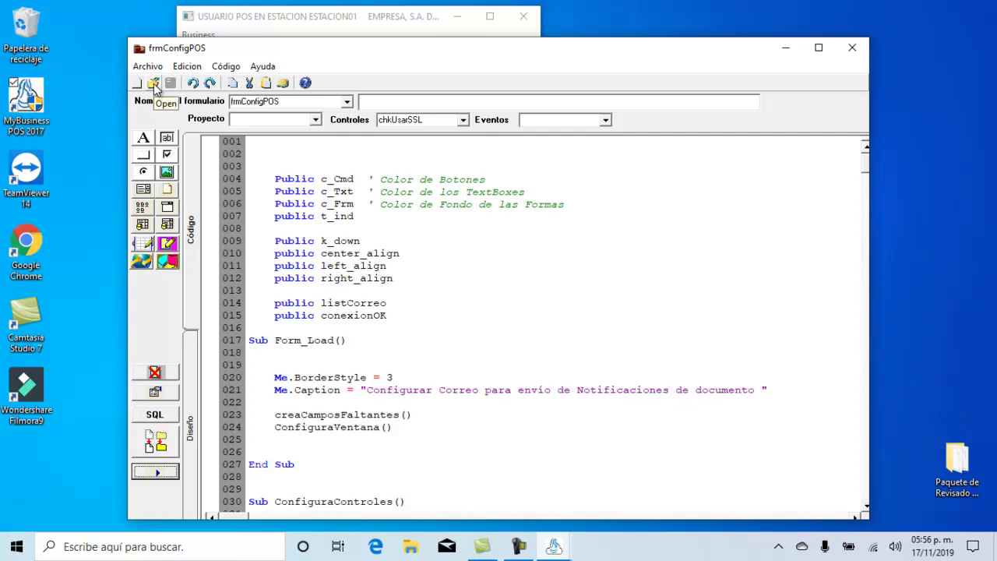
Import the ConsultaCanc, ConsultaPago and DATOS FACTURACION forms, confirming the update.
left_click(154, 84)
left_click(366, 363)
scroll(389, 370, "down", 2)
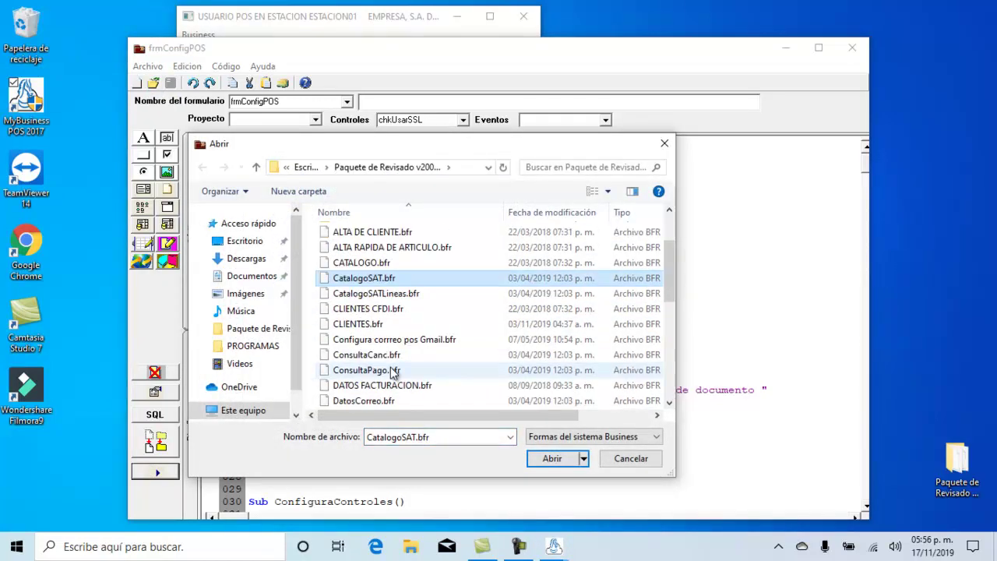
double_click(370, 355)
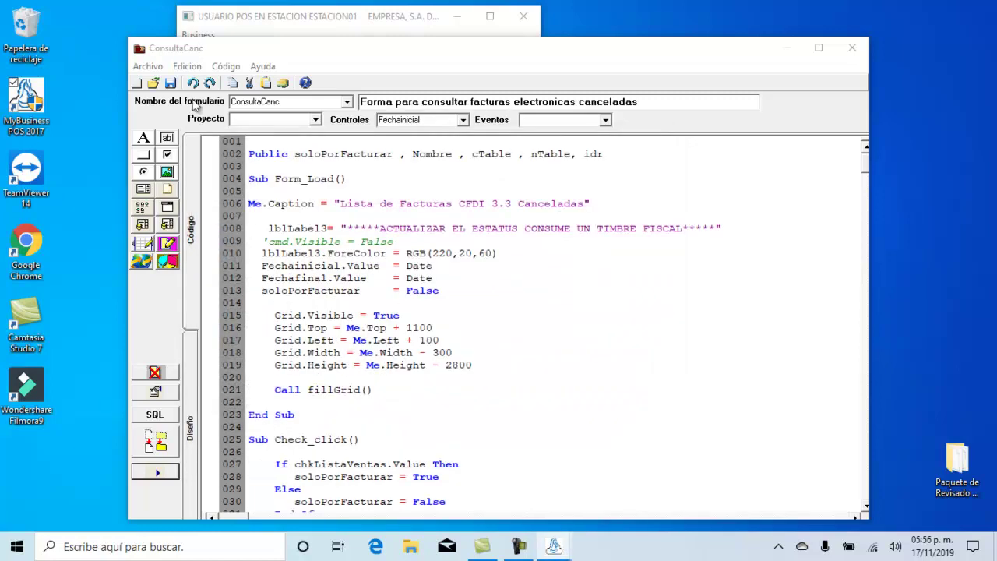
left_click(152, 83)
scroll(389, 372, "down", 3)
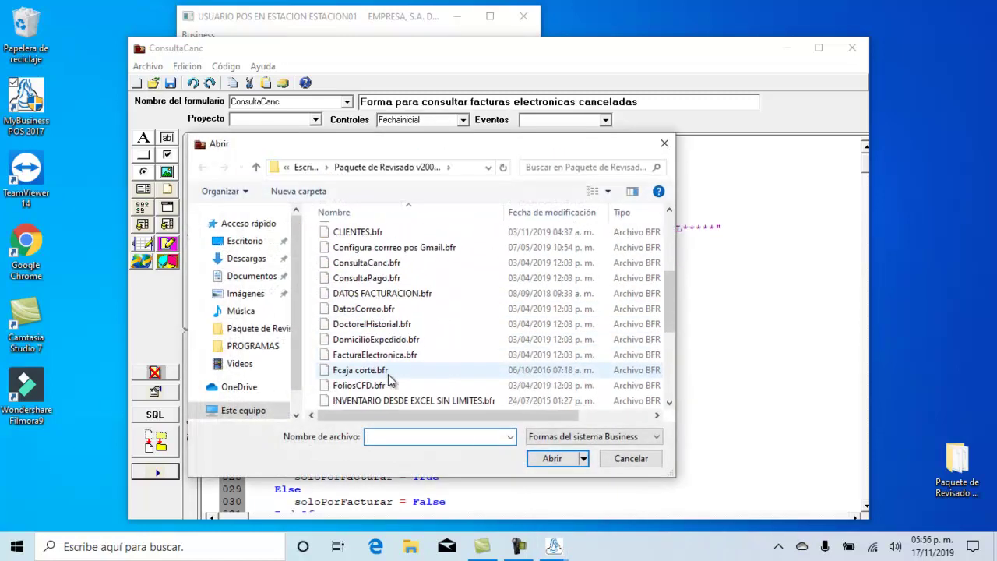
double_click(374, 280)
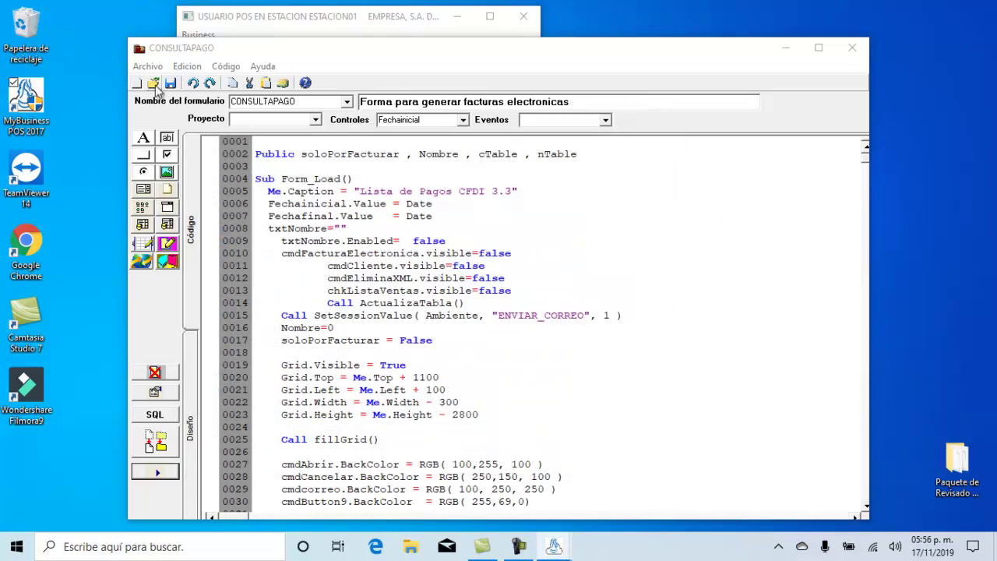
left_click(373, 326)
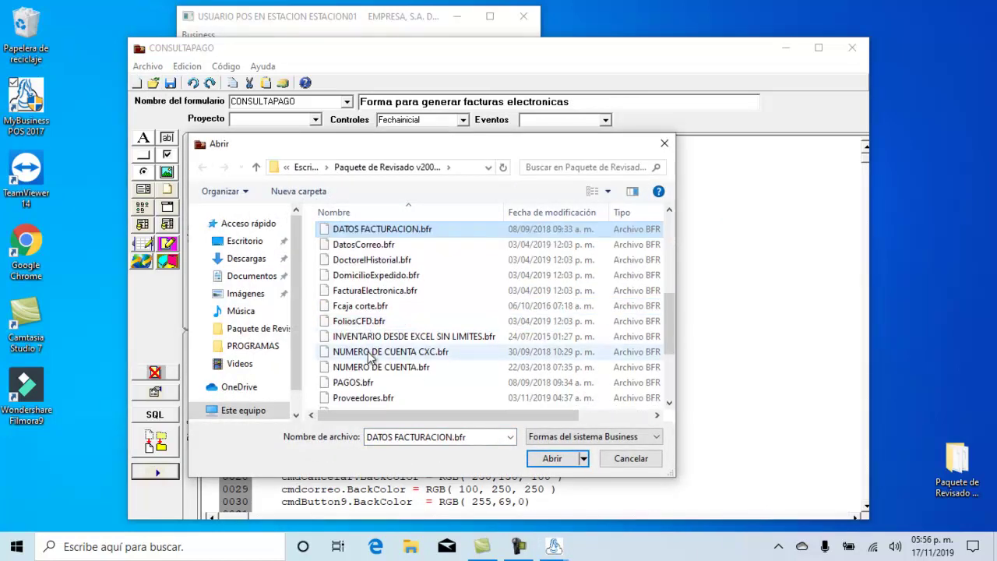
double_click(364, 232)
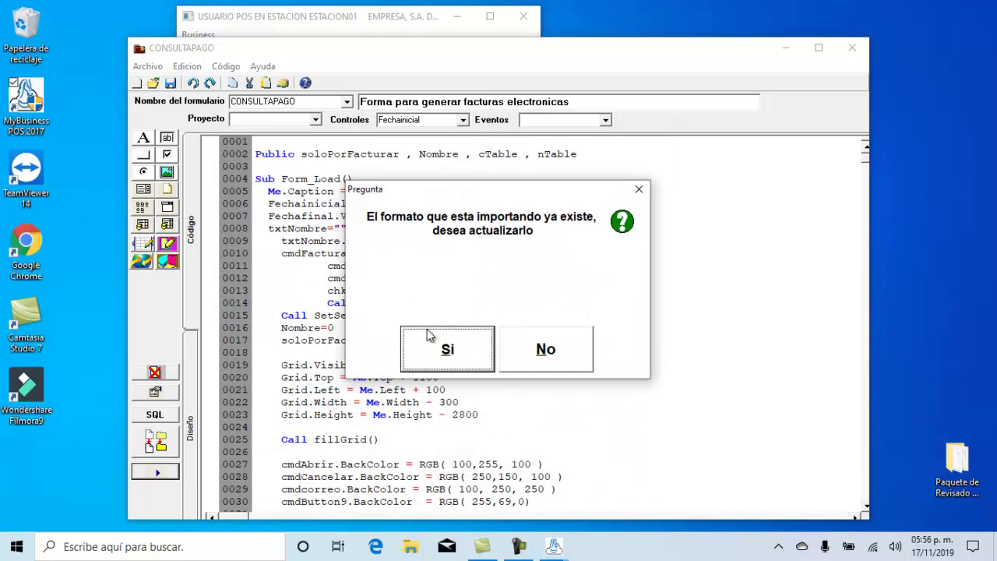
left_click(447, 349)
Import the DatosCorreo, DoctorelHistorial and DomicilioExpedido forms, confirming the update.
left_click(384, 347)
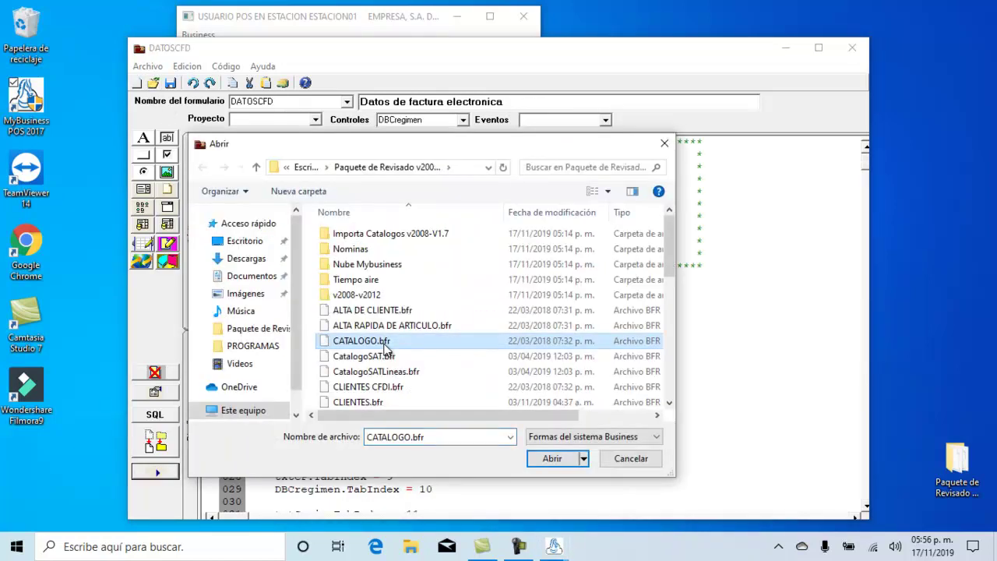
key("d")
left_click(360, 247)
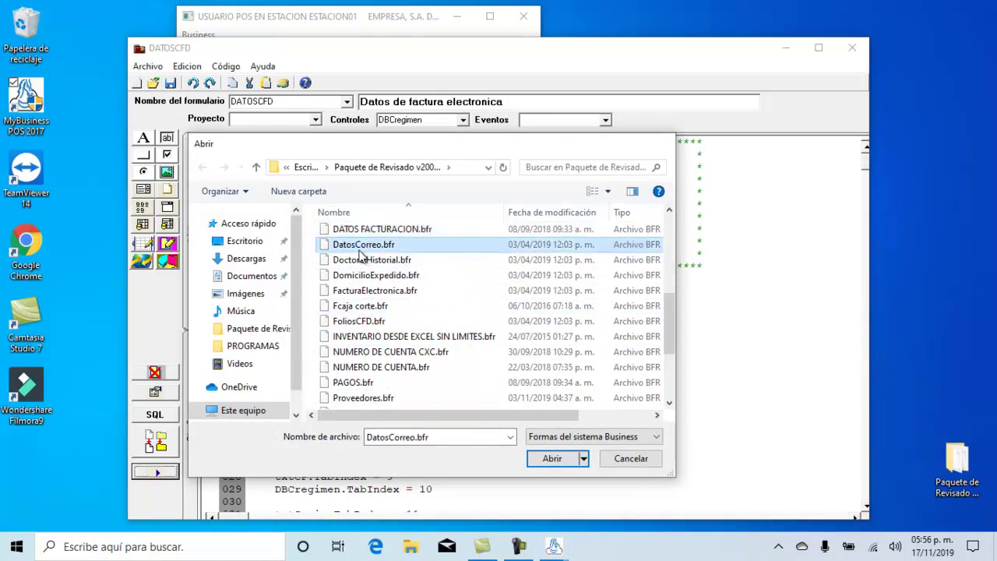
double_click(360, 248)
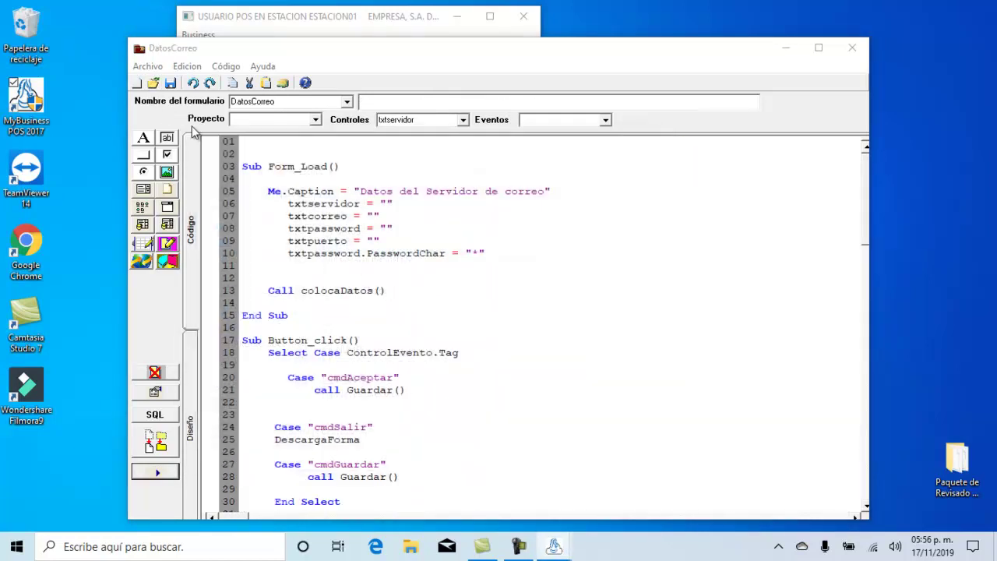
left_click(154, 83)
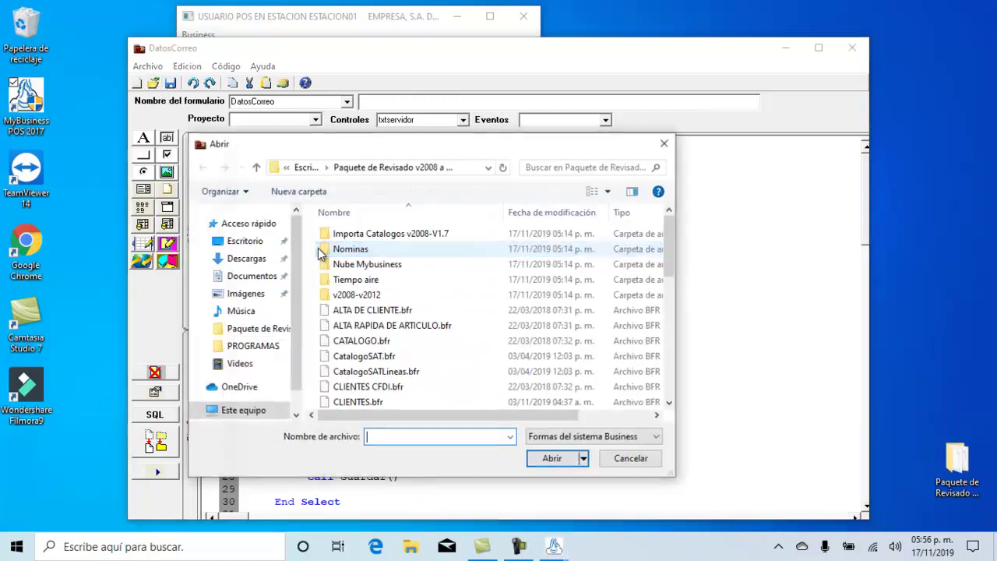
key("d")
double_click(363, 265)
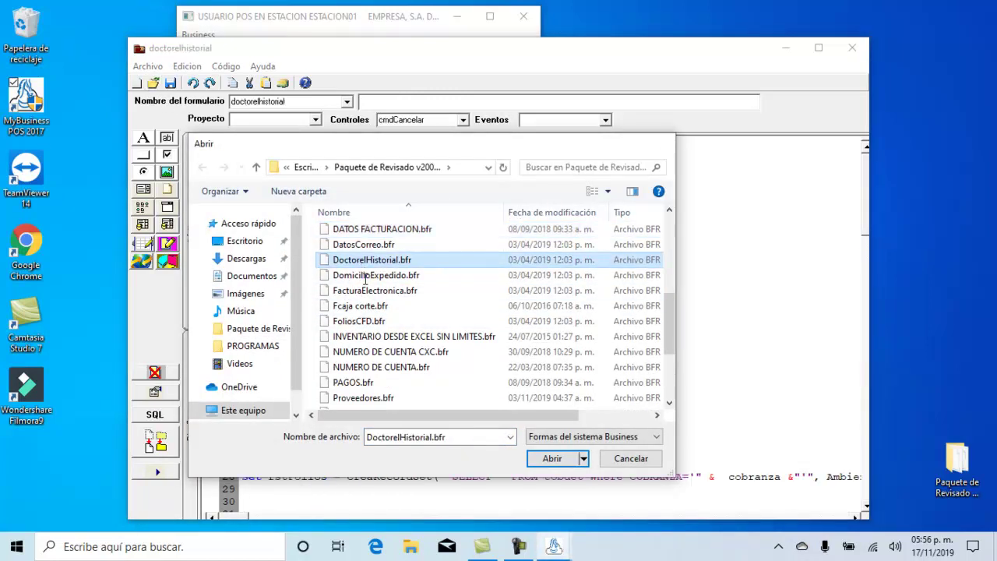
left_click(153, 83)
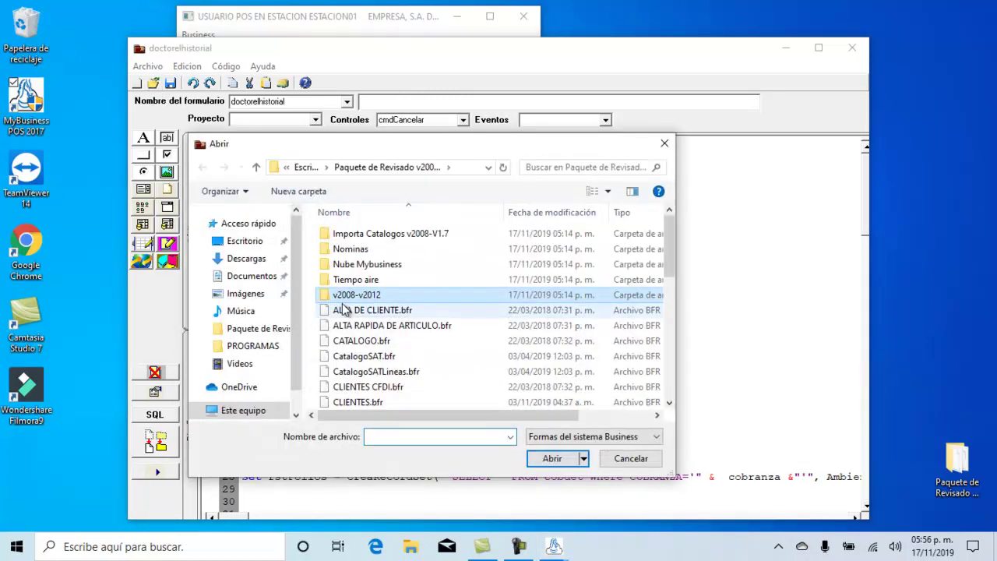
key("d")
double_click(366, 275)
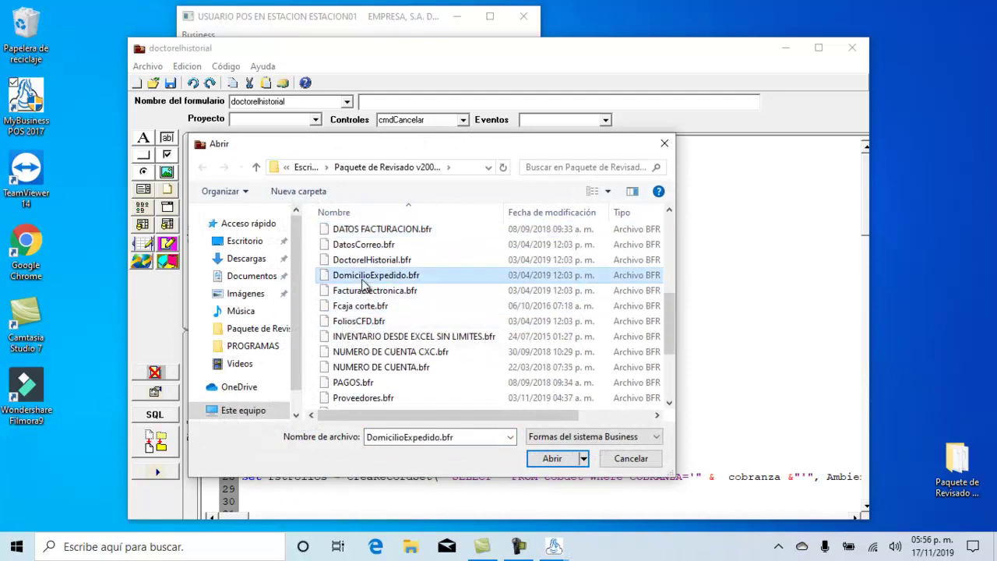
left_click(422, 356)
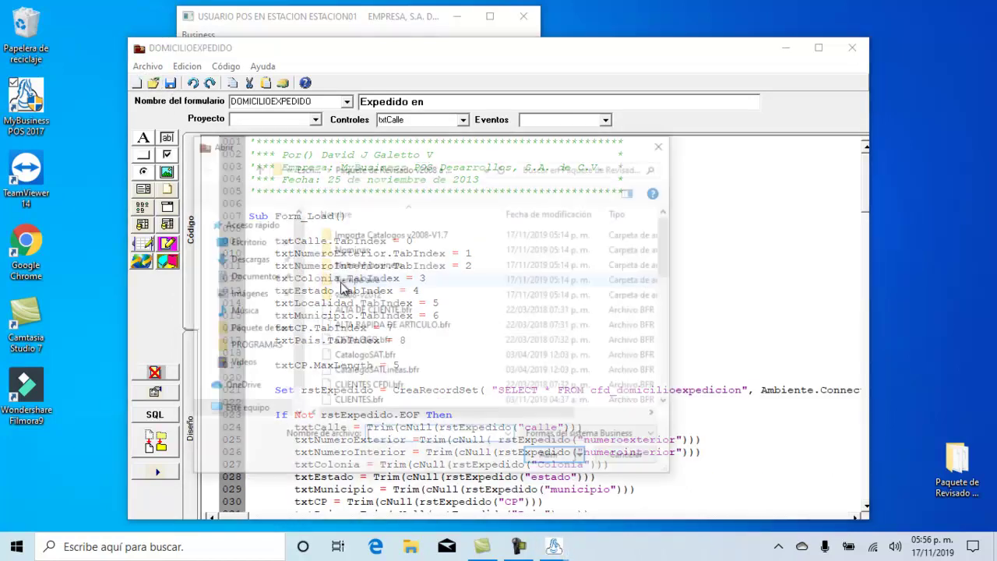
Import the FacturaElectronica and Fcaja corte forms, updating the existing versions.
double_click(358, 295)
double_click(354, 233)
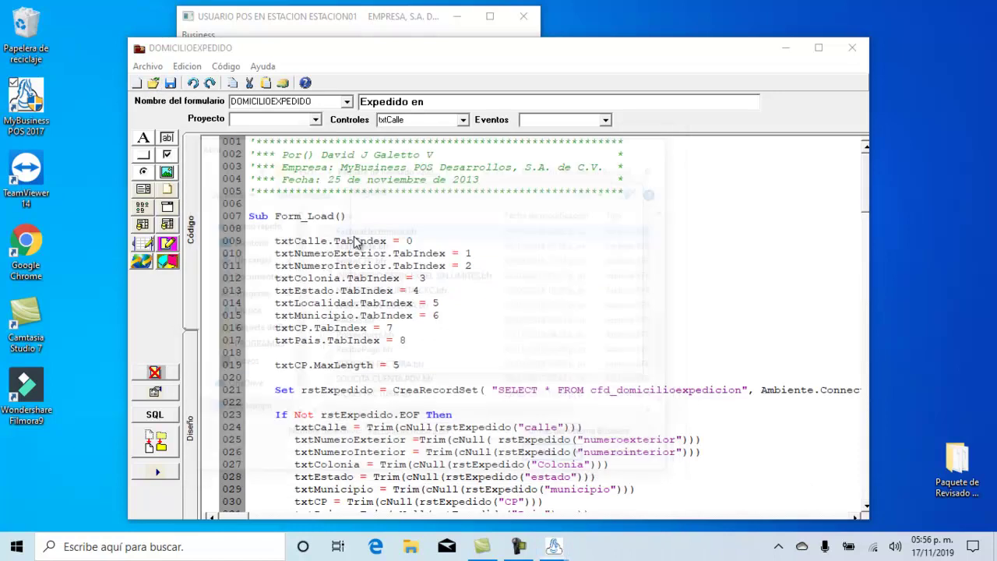
left_click(447, 348)
left_click(153, 83)
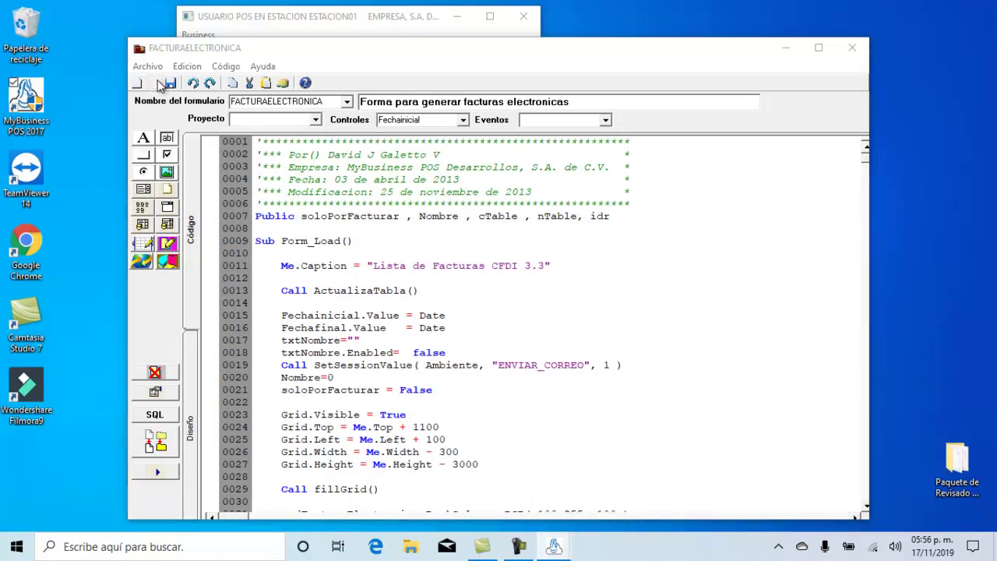
left_click(390, 326)
scroll(387, 338, "down", 5)
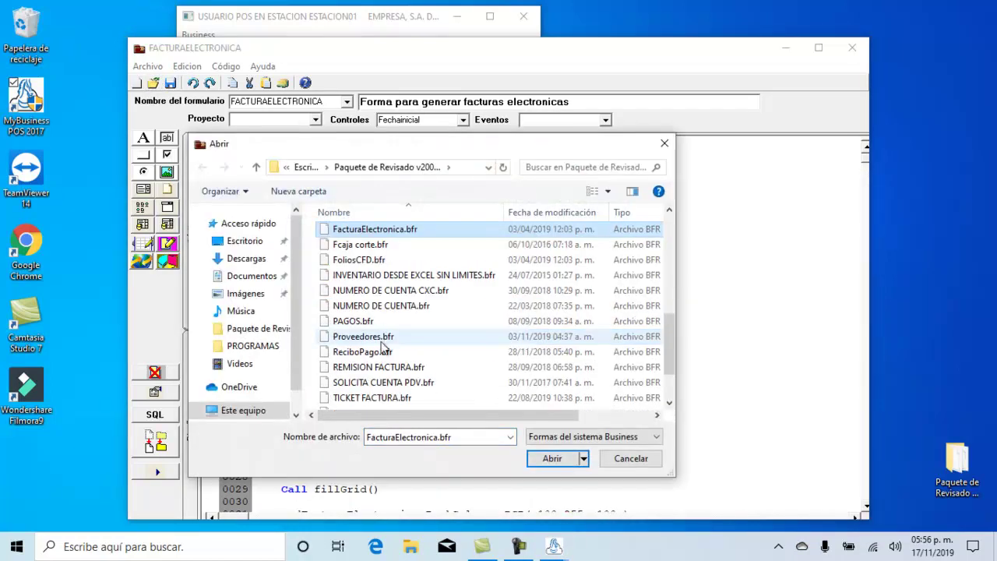
double_click(363, 252)
left_click(421, 332)
Import the FoliosCFD form twice, confirming the update each time.
left_click(153, 82)
scroll(374, 327, "down", 5)
left_click(374, 229)
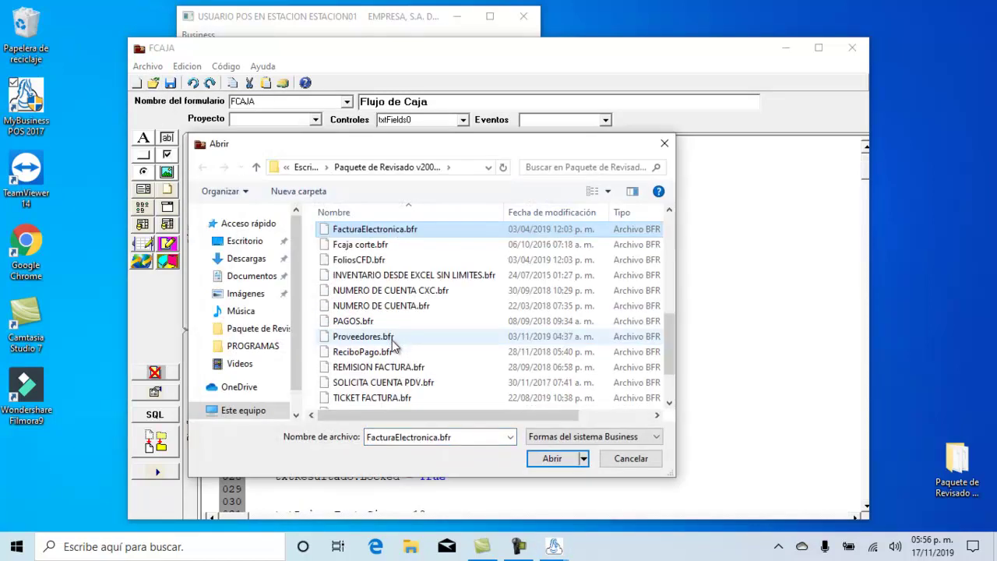
double_click(359, 260)
left_click(447, 349)
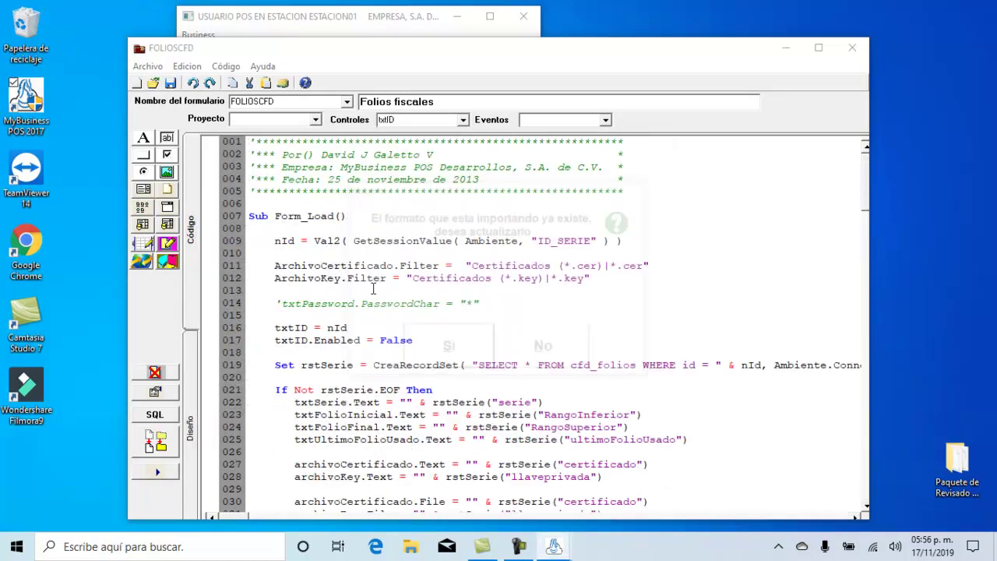
left_click(153, 83)
scroll(374, 327, "down", 5)
left_click(374, 229)
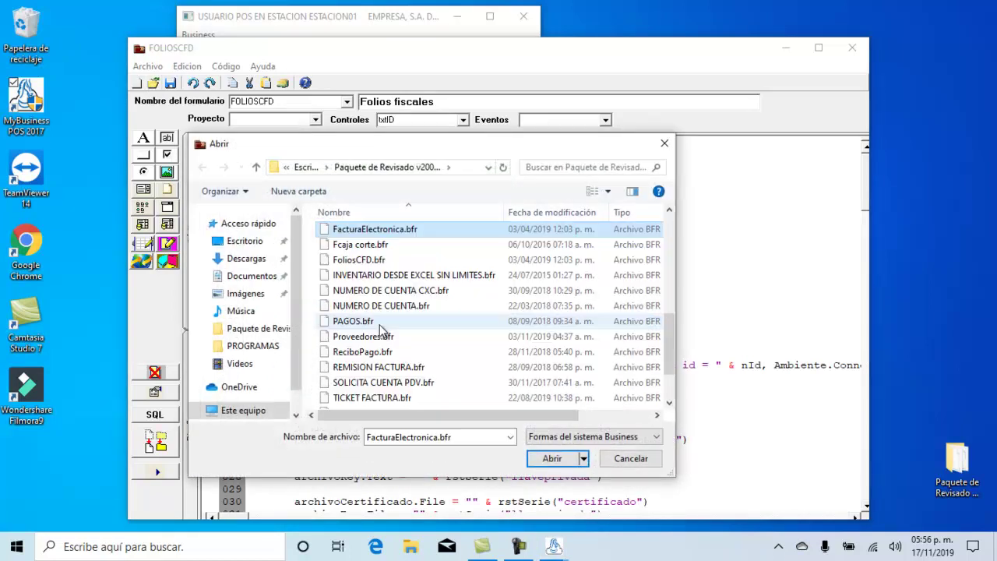
double_click(375, 260)
left_click(421, 352)
Import the NUMERO DE CUENTA CXC form and agree to update it.
left_click(153, 82)
scroll(371, 331, "down", 5)
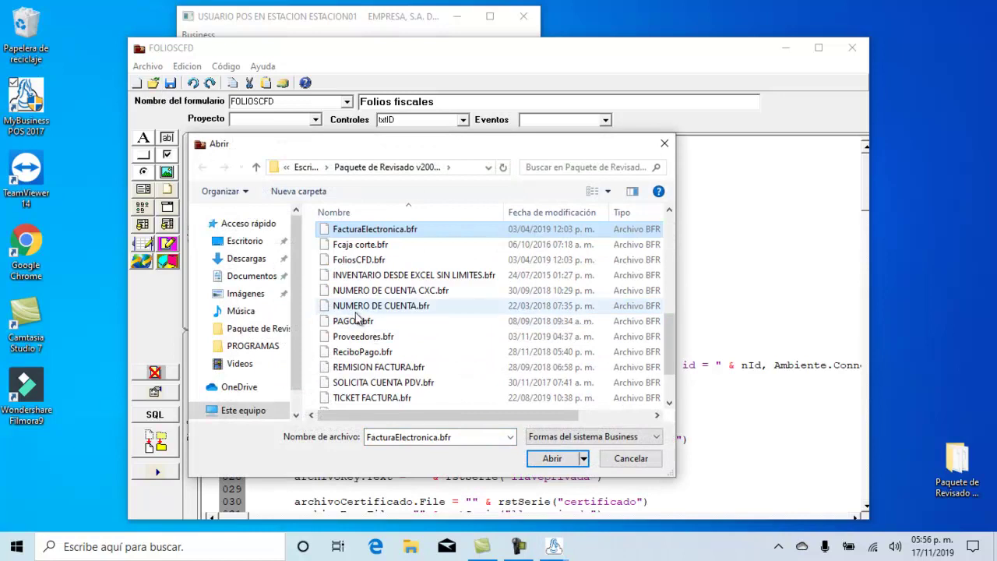
double_click(366, 290)
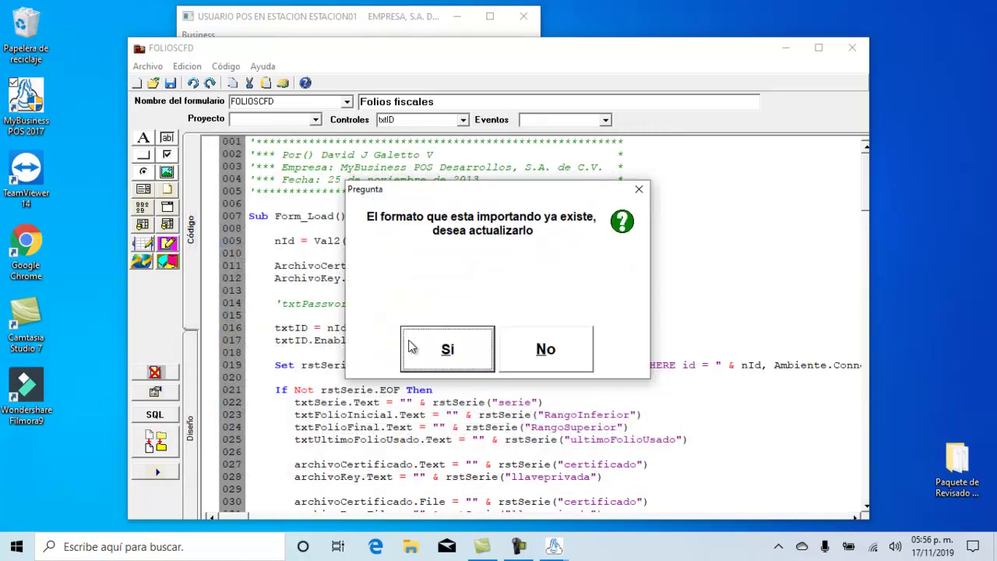
key("Return")
Import the NUMERO DE CUENTA and PAGOS forms, confirming the update of the existing form.
left_click(152, 83)
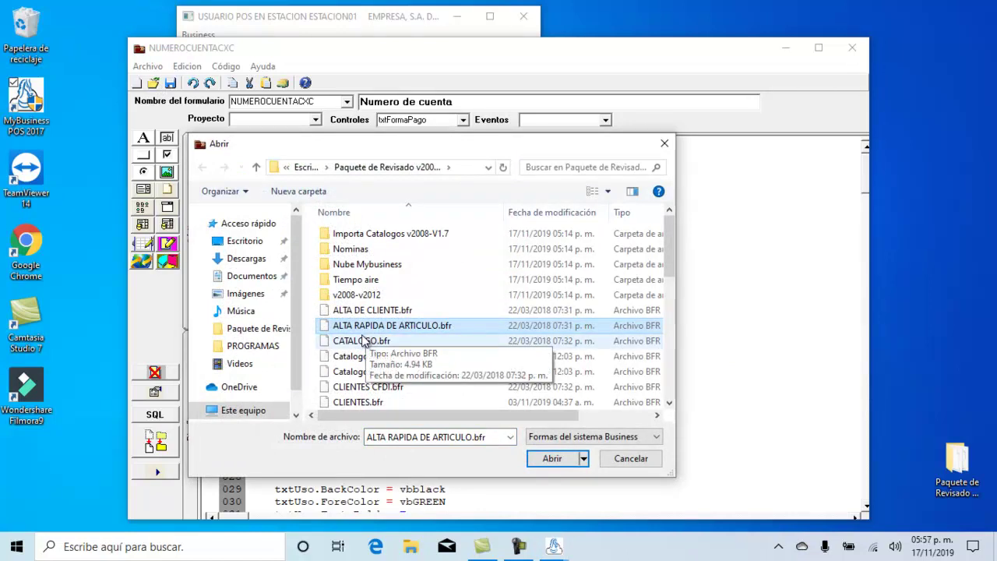
left_click(362, 341)
scroll(360, 342, "down", 5)
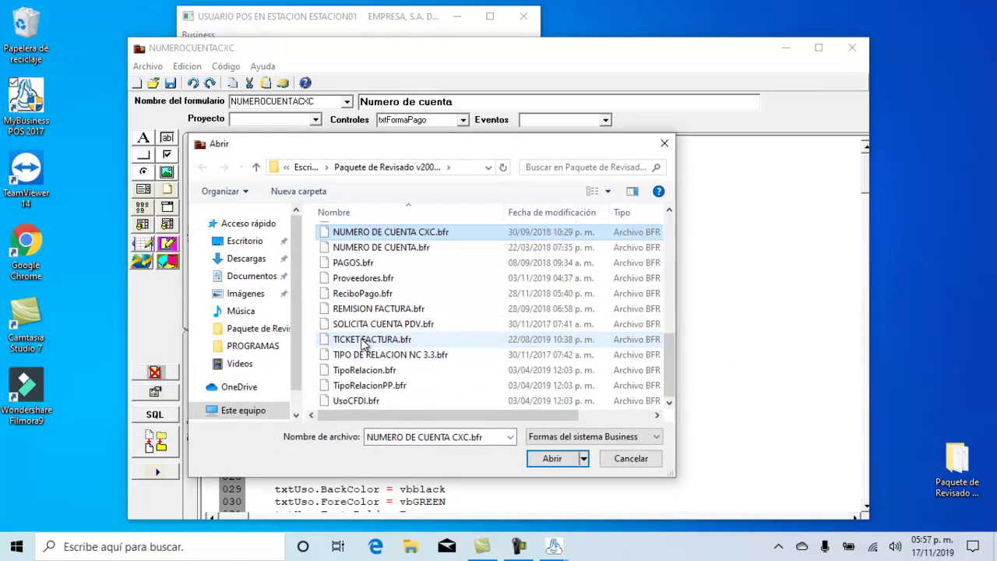
double_click(358, 254)
left_click(418, 355)
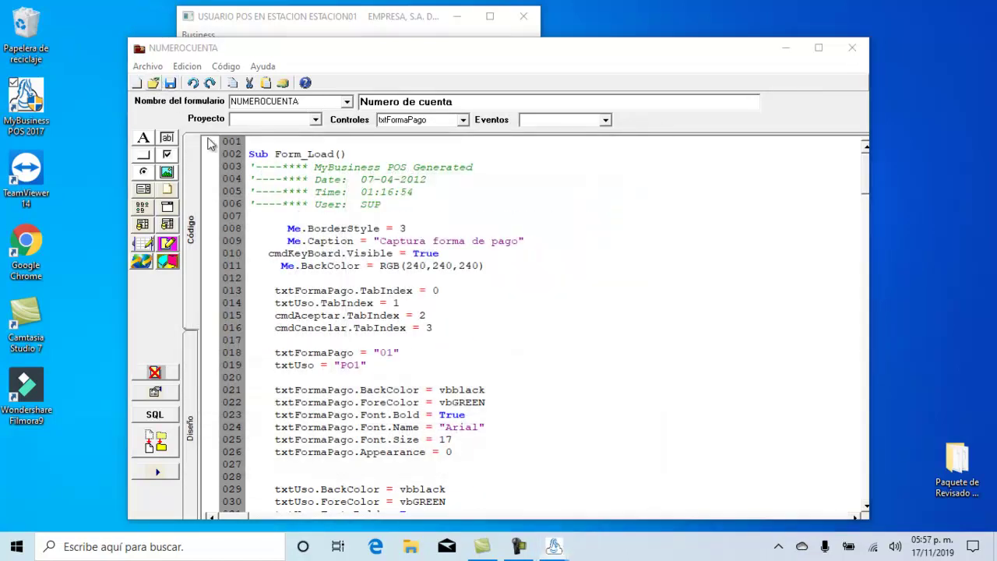
left_click(154, 82)
left_click(333, 318)
key("p")
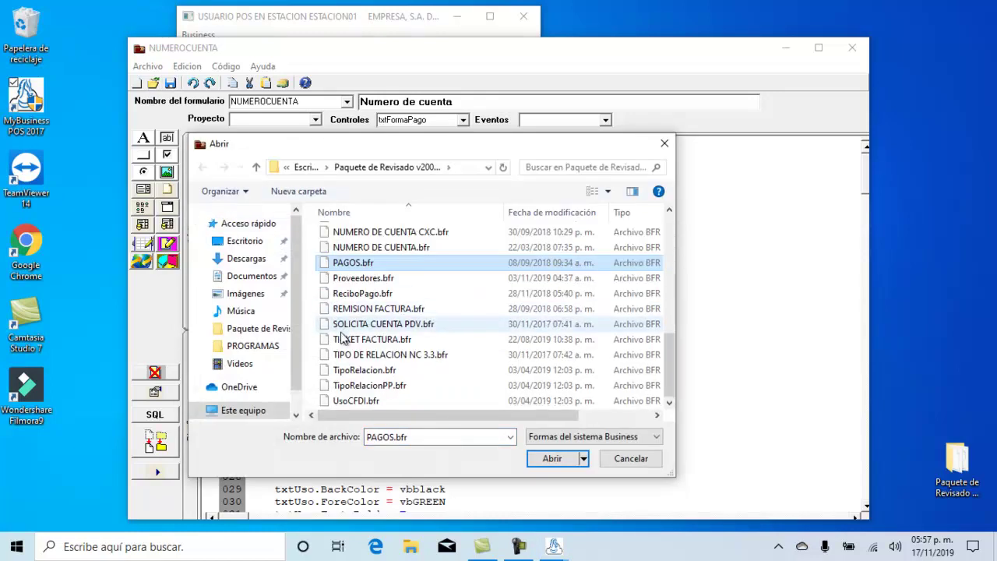
double_click(327, 263)
Import the Proveedores and ReciboPago forms from the package.
left_click(154, 82)
left_click(357, 374)
key("p")
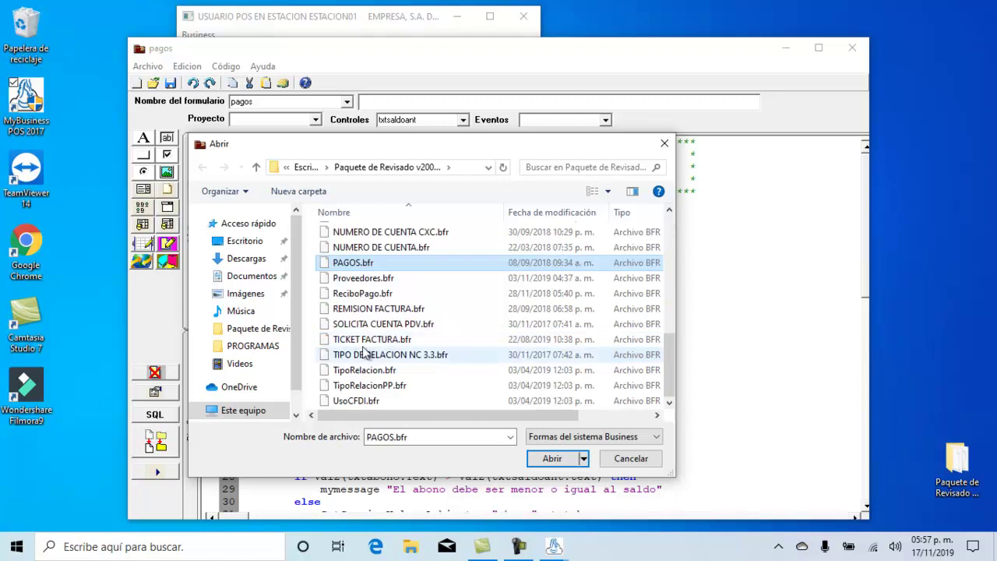
double_click(352, 281)
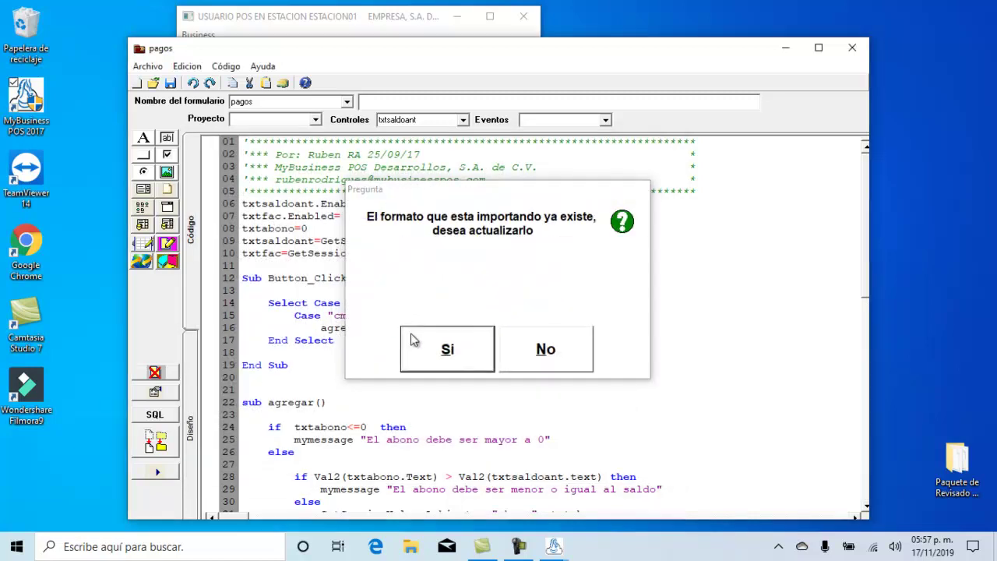
left_click(413, 338)
left_click(153, 83)
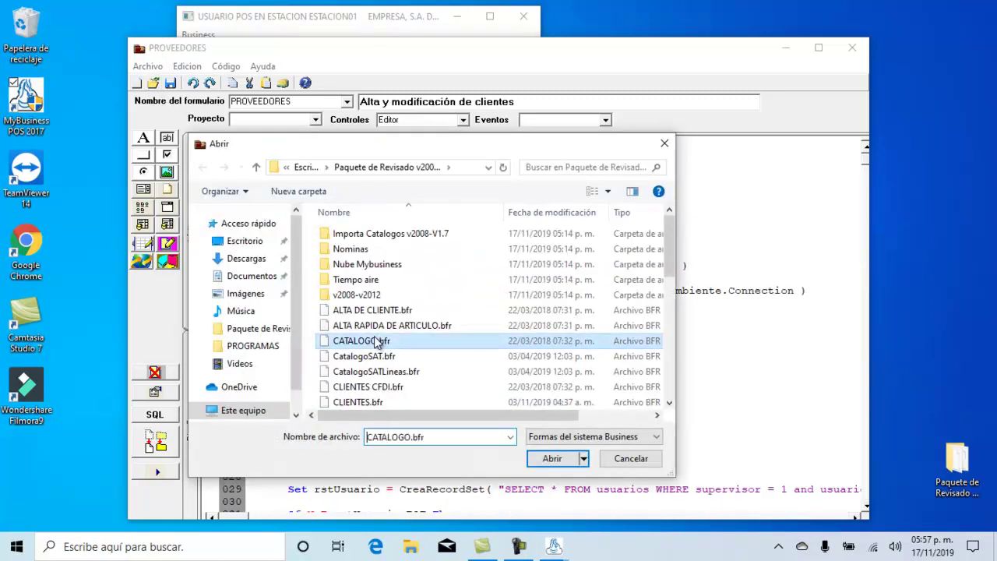
key("r")
left_click(355, 310)
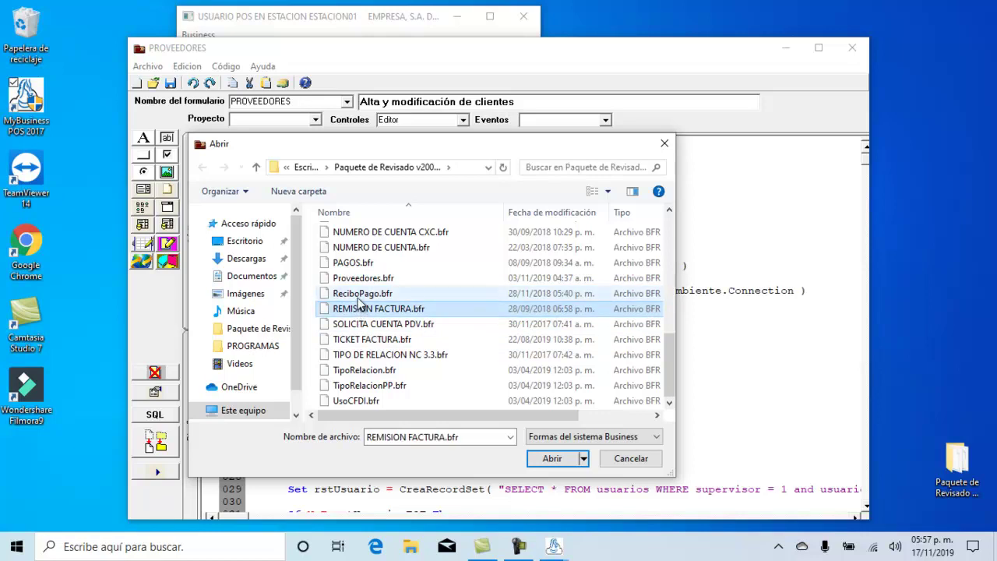
double_click(359, 293)
Import the REMISION FACTURA and SOLICITA CUENTA PDV forms, agreeing to update the existing one.
left_click(154, 82)
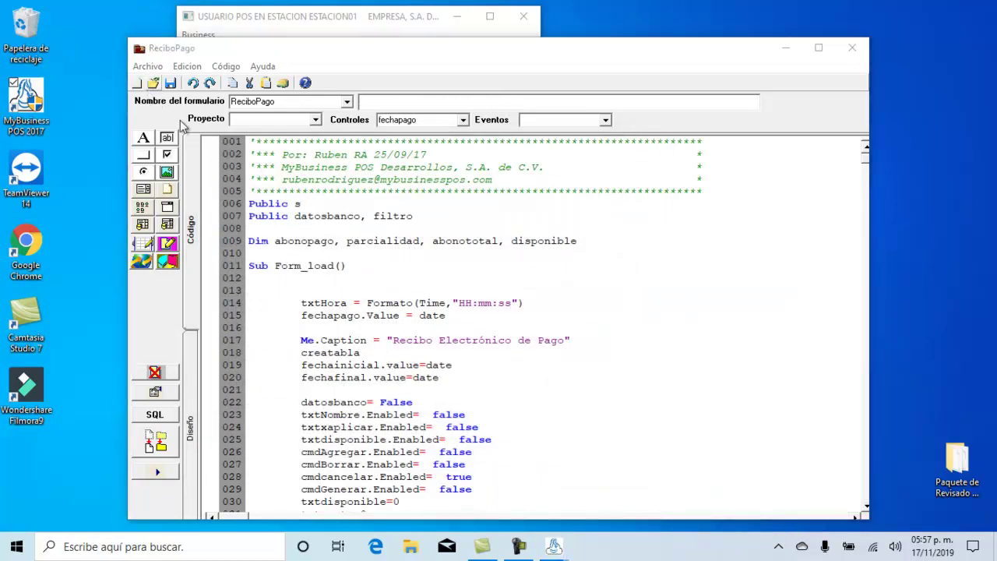
left_click(376, 355)
key("r")
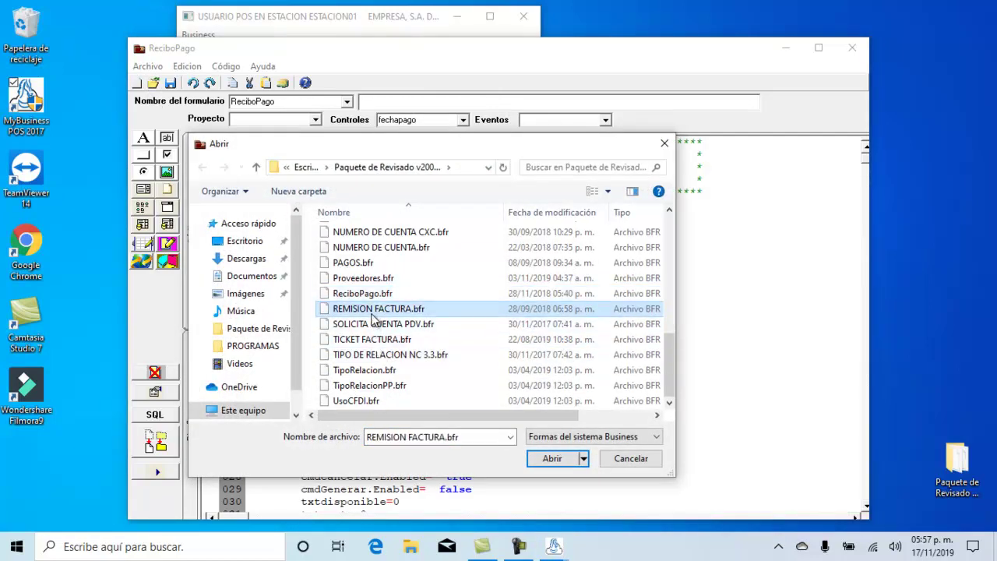
double_click(378, 308)
key("Return")
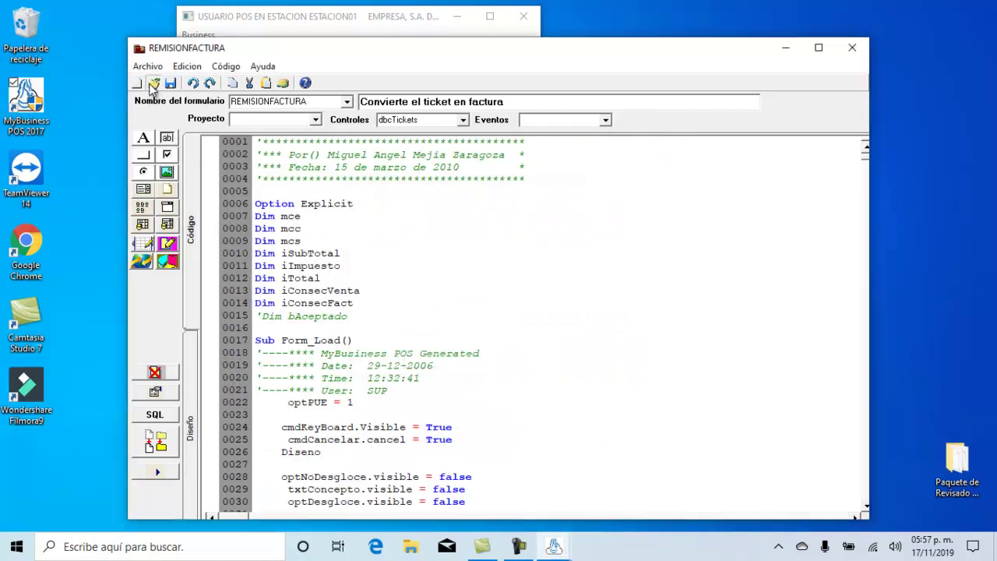
left_click(153, 82)
left_click(389, 355)
key("r")
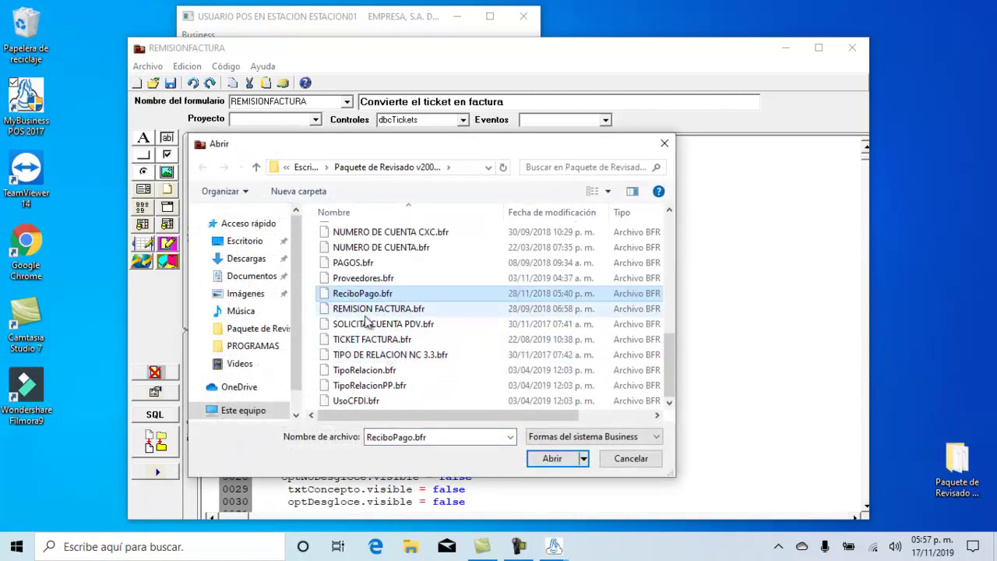
double_click(383, 324)
Import the TICKET FACTURA and TIPO DE RELACION NC 3.3 forms, confirming each update.
left_click(154, 83)
left_click(357, 354)
key("r")
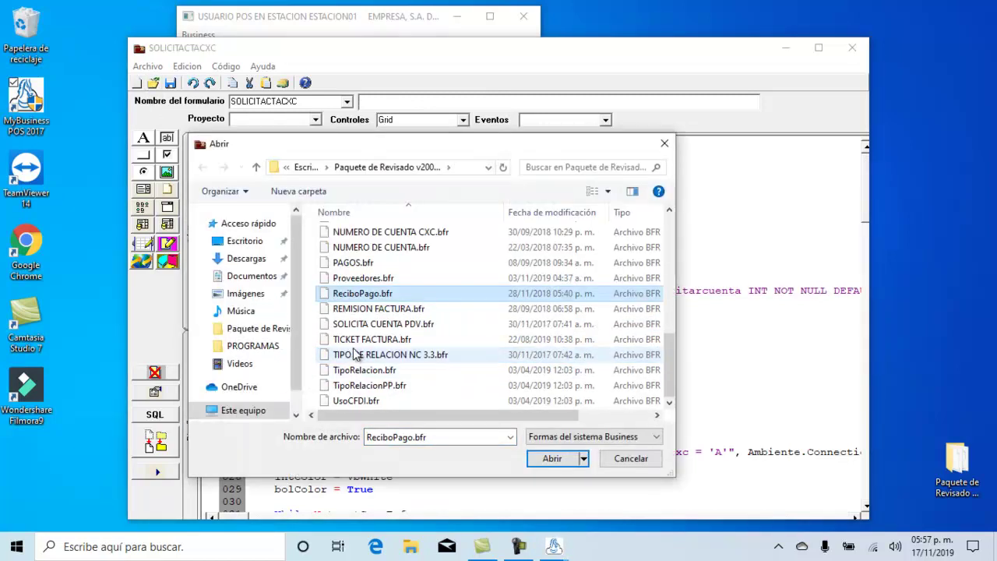
double_click(366, 339)
left_click(436, 357)
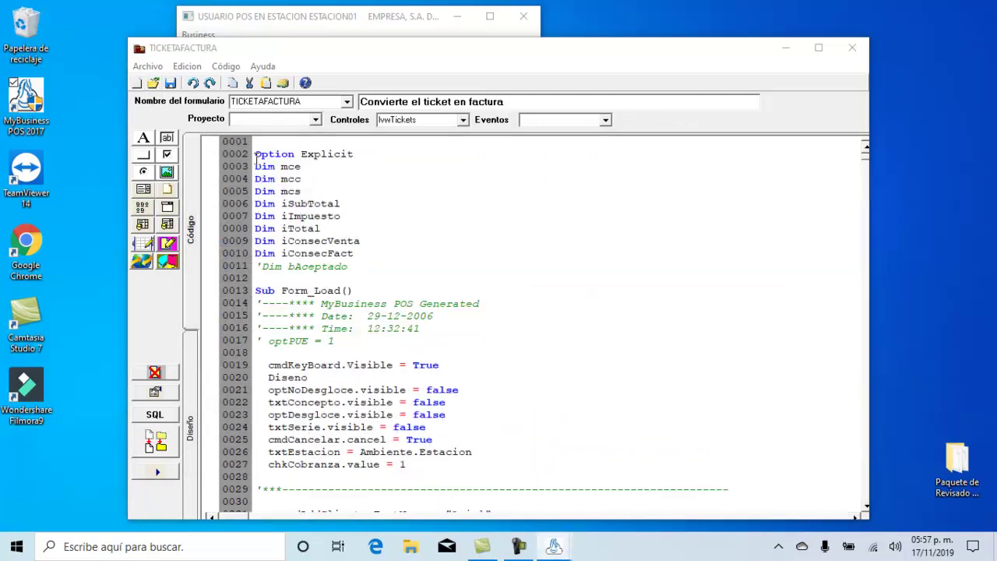
left_click(154, 84)
left_click(360, 340)
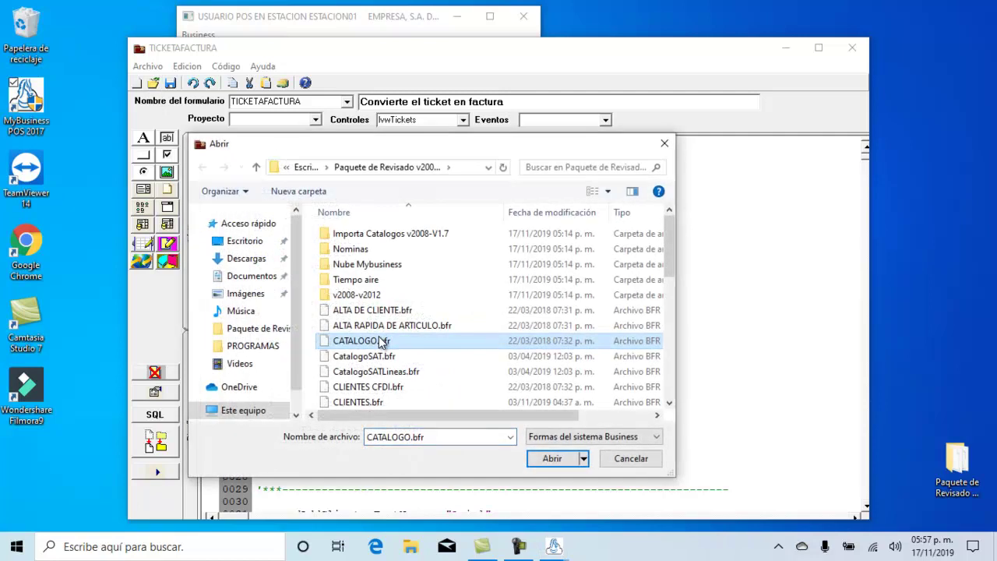
key("t")
double_click(376, 356)
key("Return")
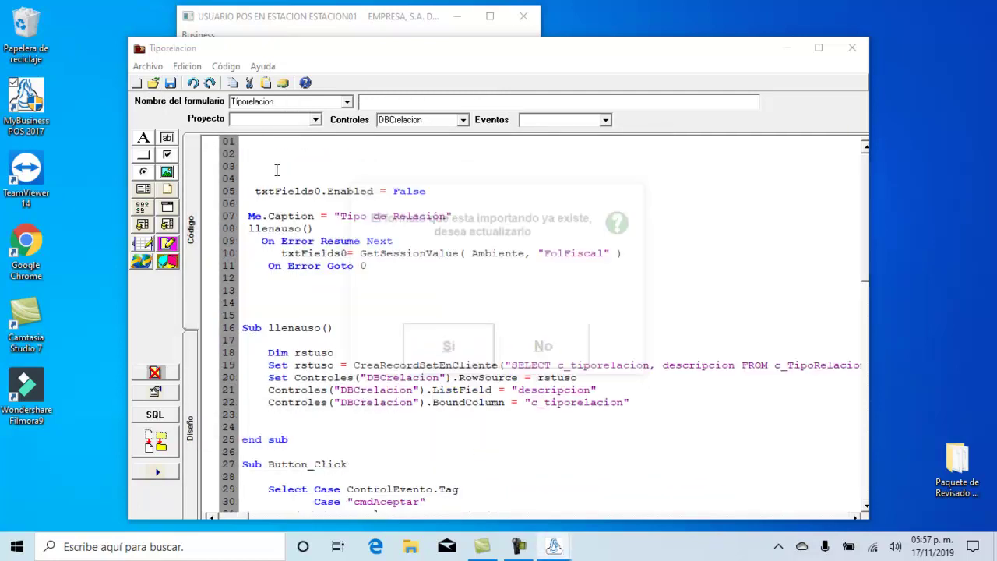
Import the TipoRelacion and TipoRelacionPP forms, confirming each update.
left_click(154, 83)
left_click(366, 355)
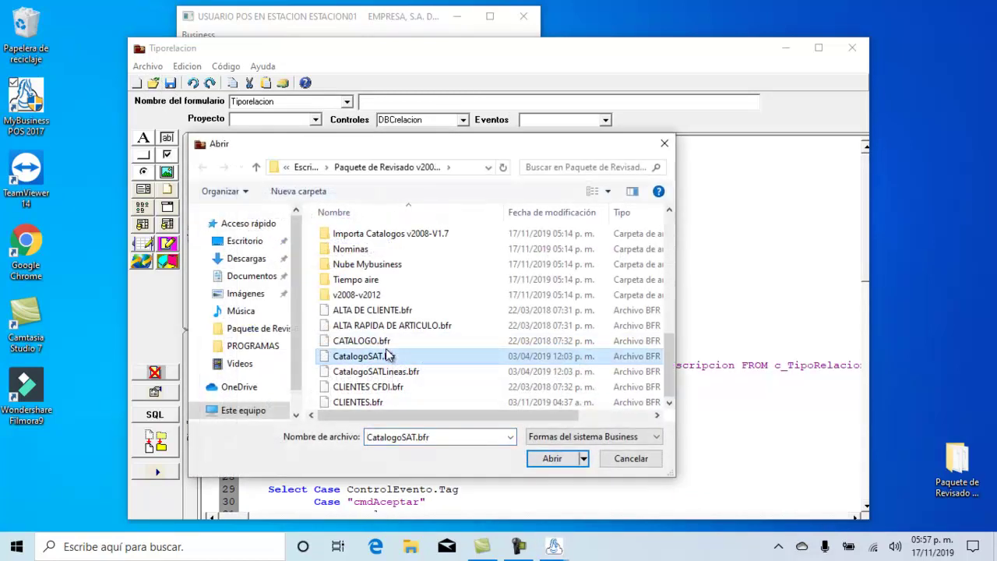
key("t")
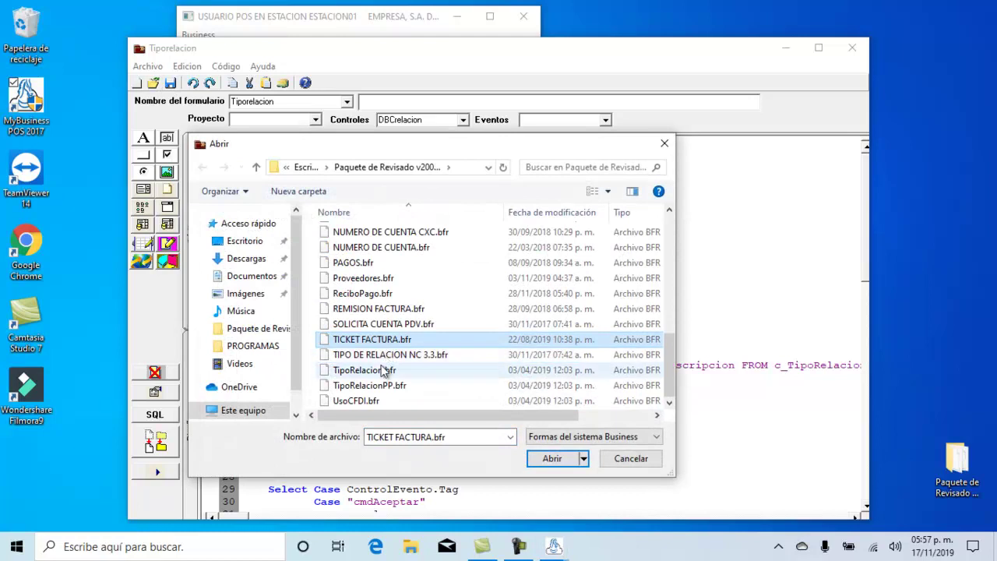
double_click(380, 372)
left_click(447, 352)
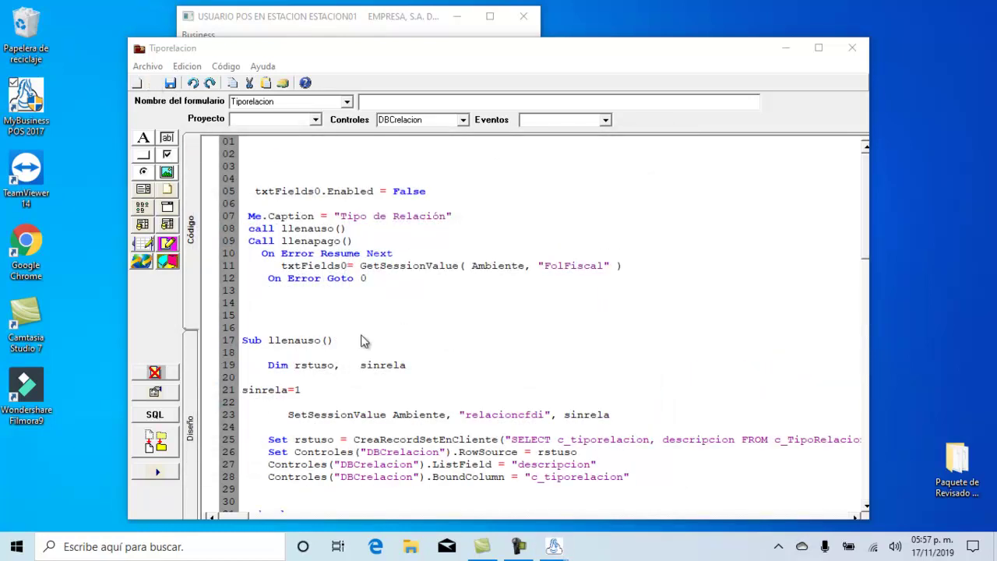
left_click(153, 83)
key("t")
double_click(360, 385)
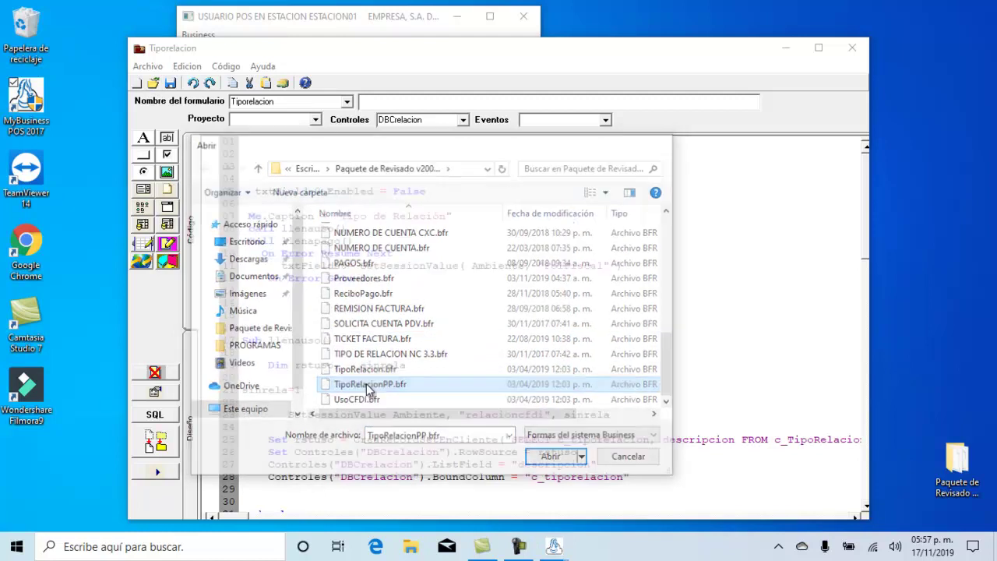
left_click(427, 355)
Import the final UsoCFDI form and close the form editor.
left_click(153, 83)
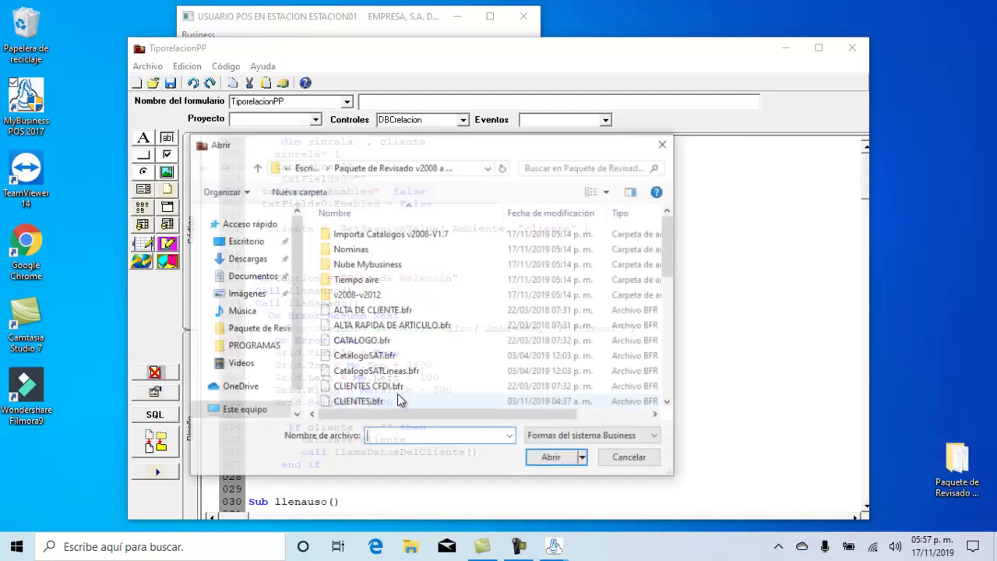
scroll(376, 392, "down", 10)
double_click(366, 401)
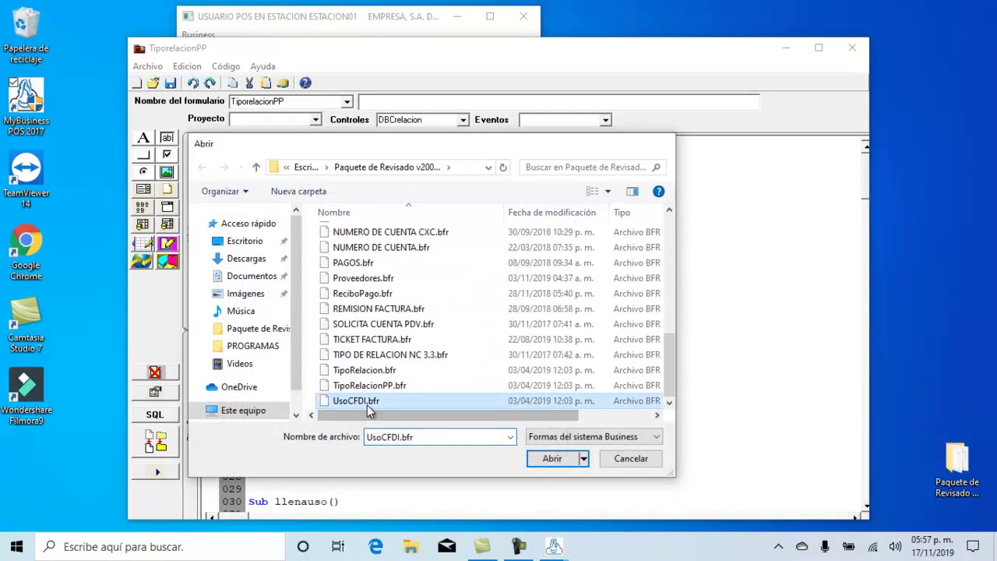
left_click(852, 48)
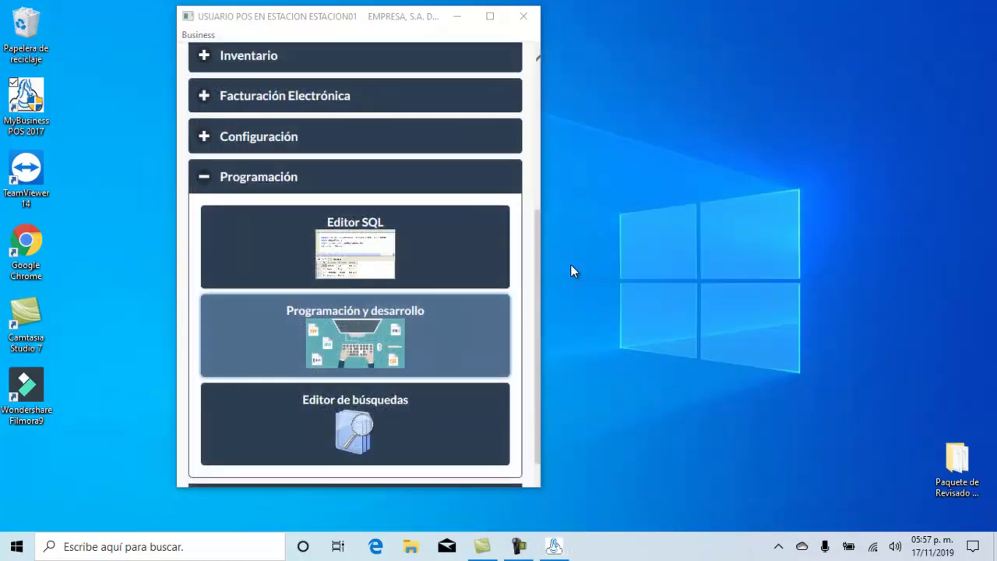
Close MyBusiness POS, relaunch it and submit the Login dialog to reach the main menu.
left_click(525, 13)
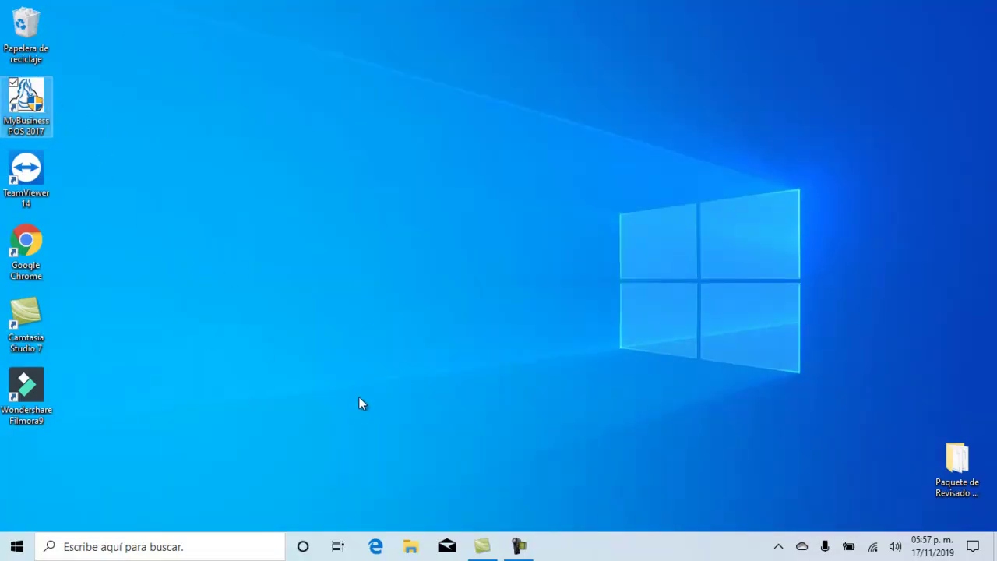
key("Return")
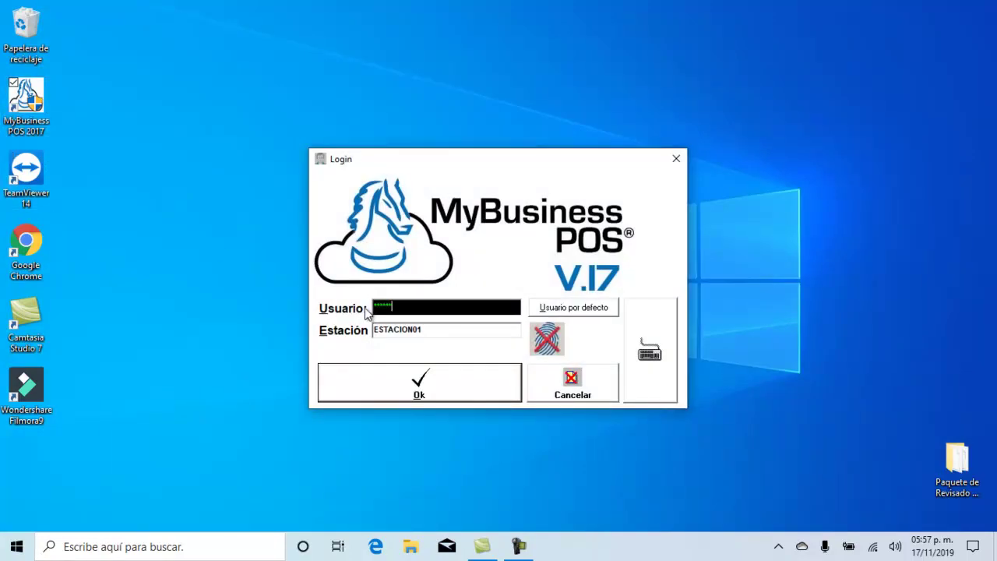
key("Return")
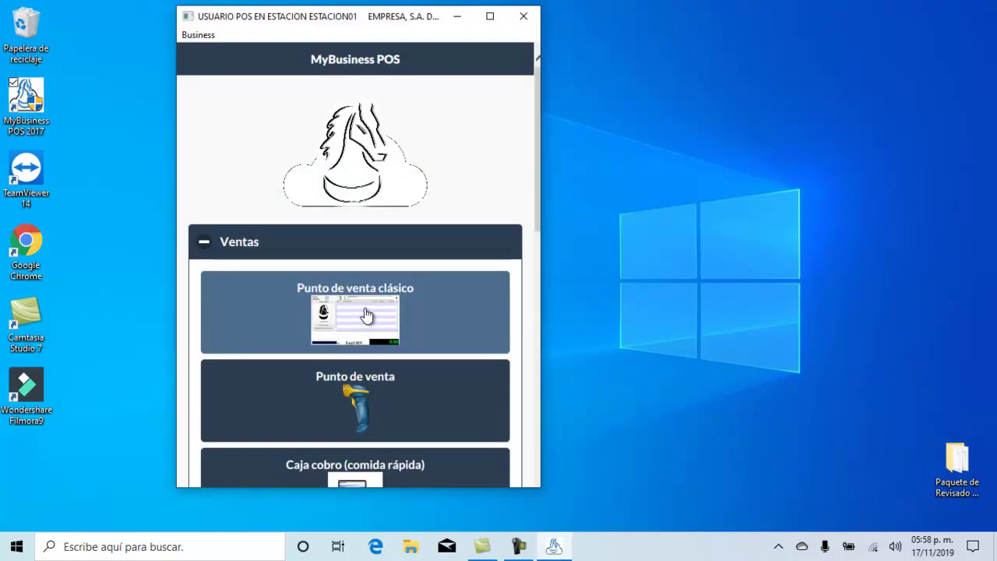
In Business Manager, review the Configuración lists: workstations, users, currencies, taxes and warehouses.
left_click(218, 240)
left_click(198, 34)
left_click(226, 49)
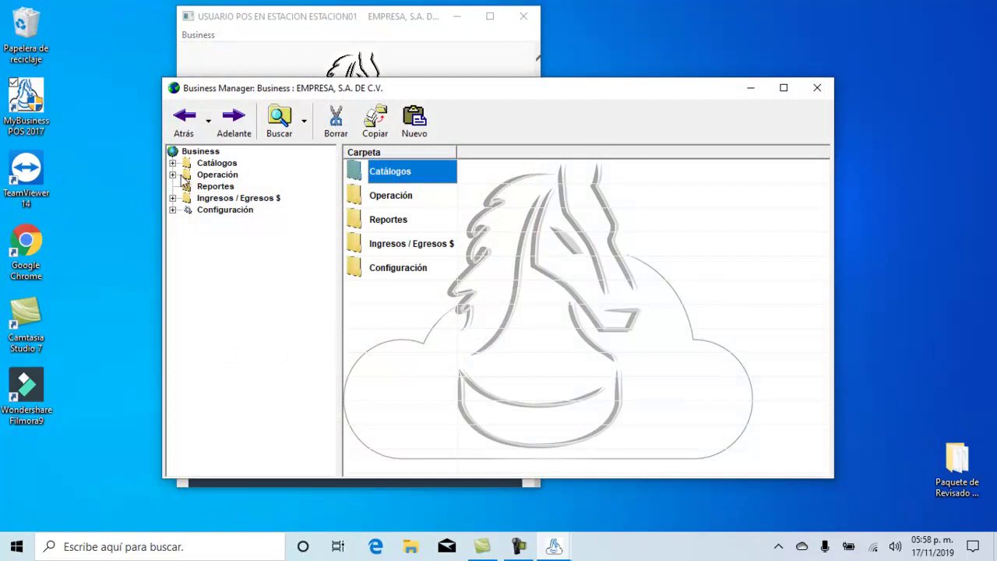
double_click(243, 210)
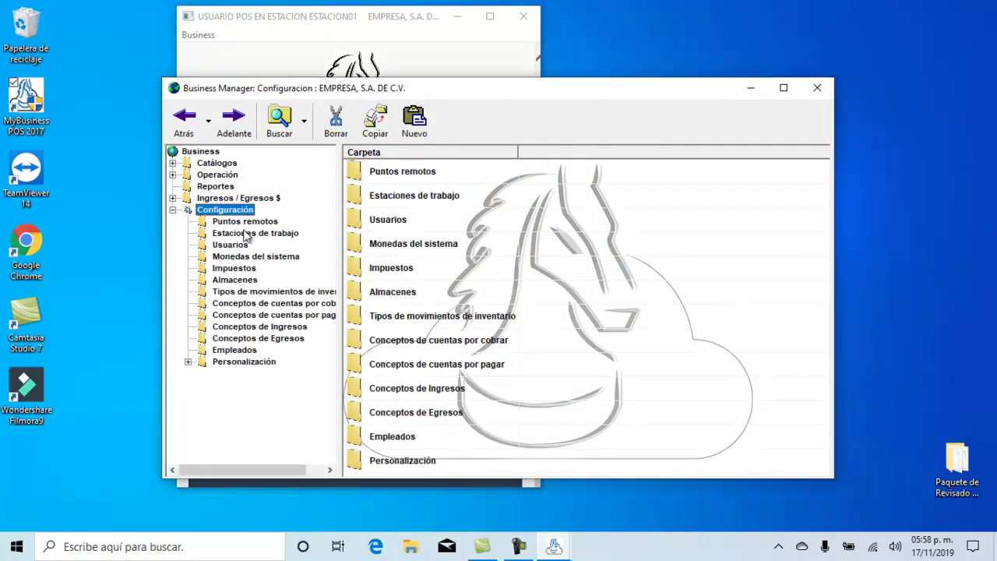
left_click(248, 232)
left_click(243, 246)
left_click(260, 258)
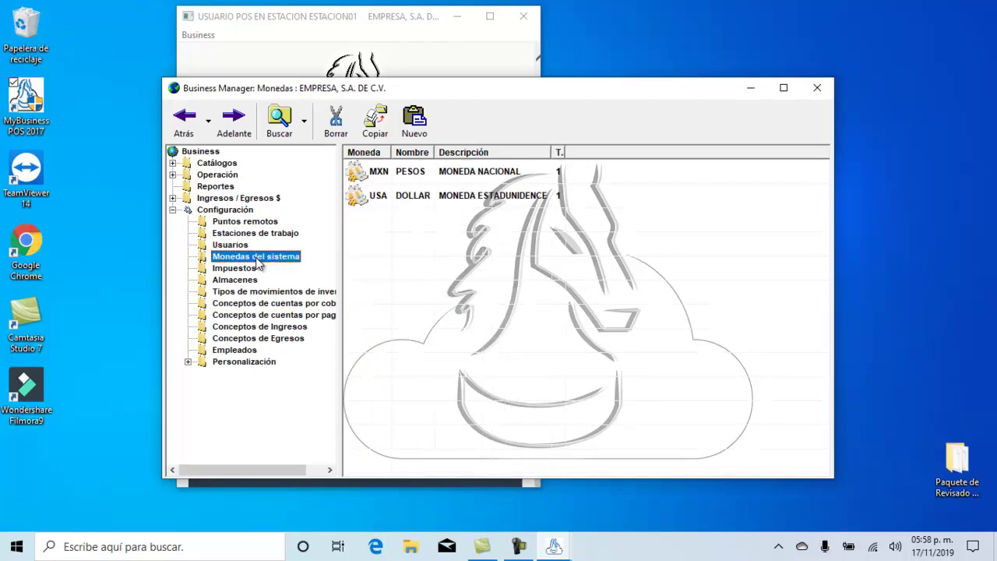
left_click(243, 268)
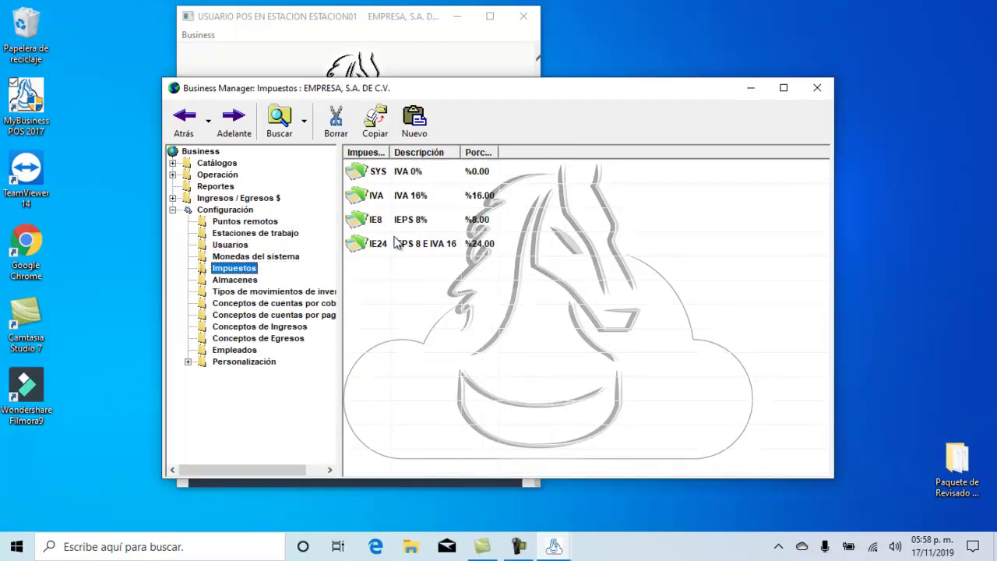
left_click(233, 280)
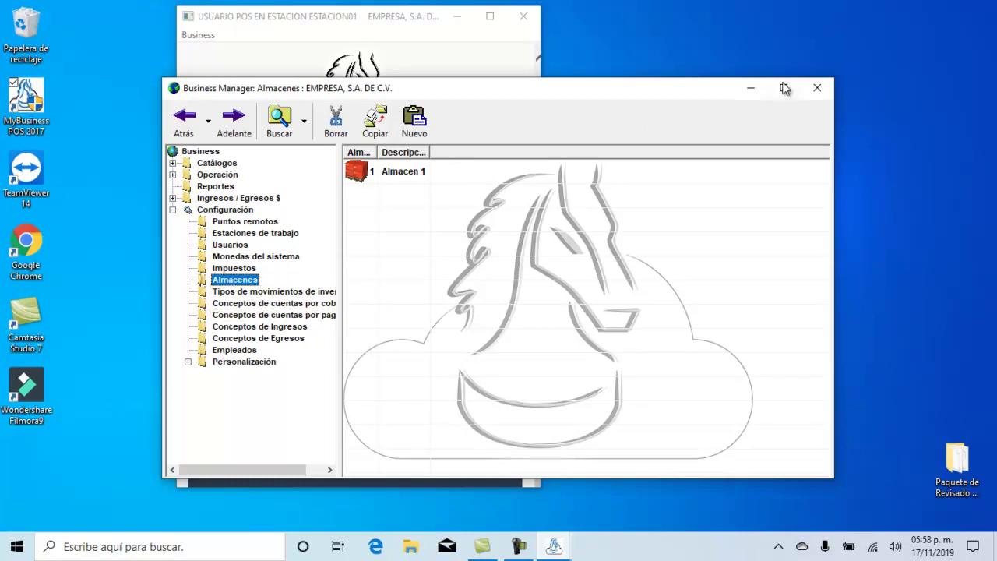
Review the Vendedores and Cobradores lists under Catálogos > Clientes, then close Business Manager.
left_click(173, 163)
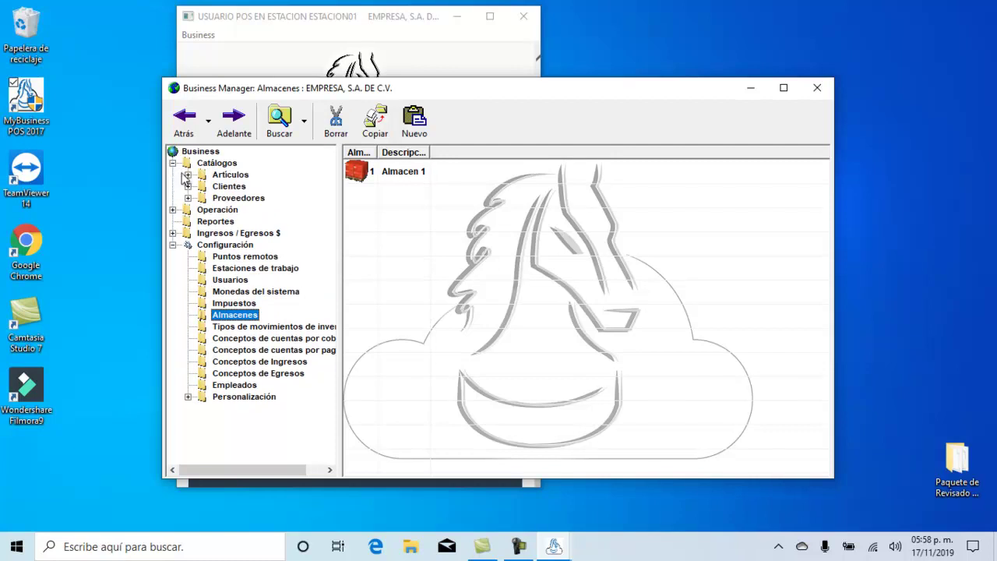
left_click(189, 185)
left_click(238, 210)
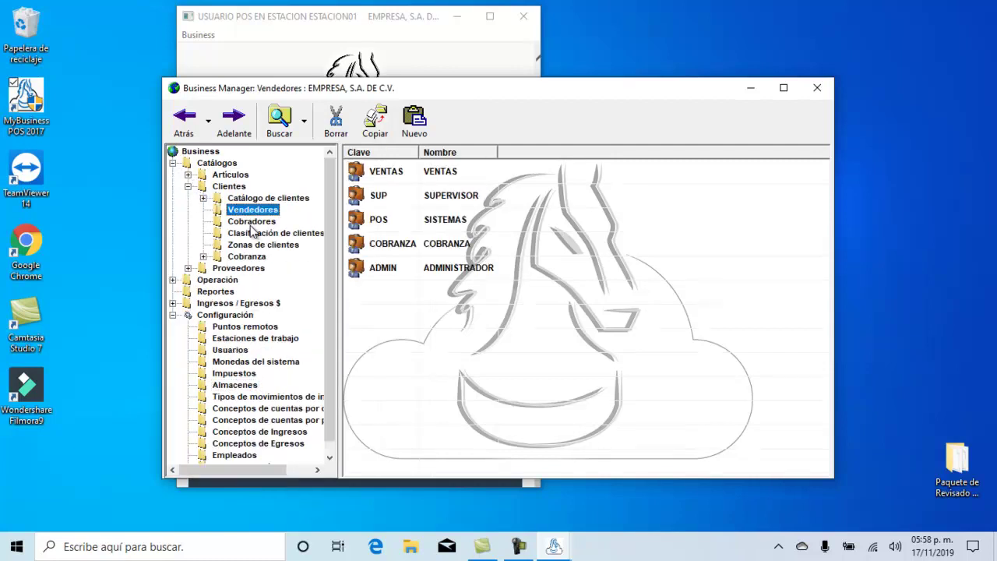
left_click(251, 224)
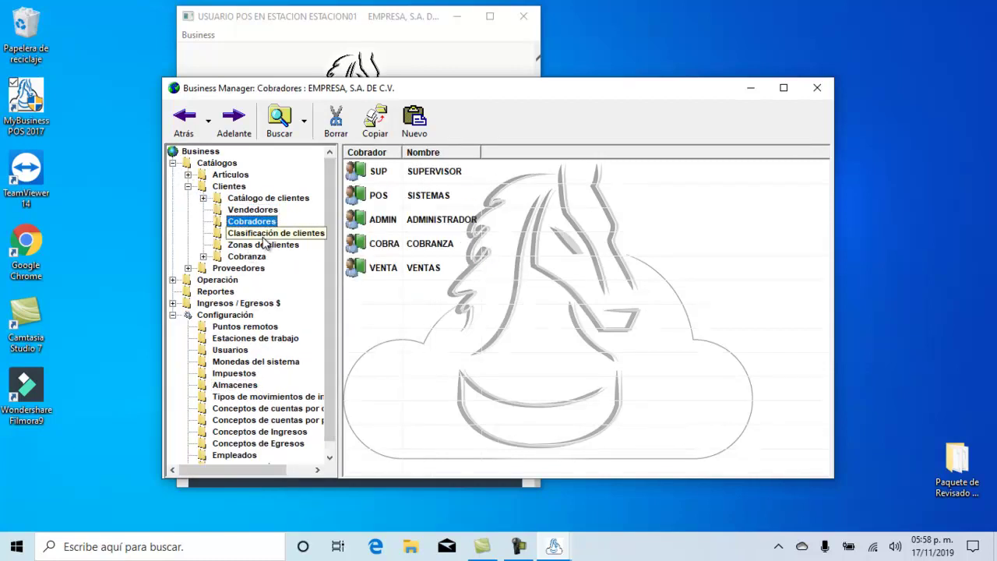
left_click(816, 87)
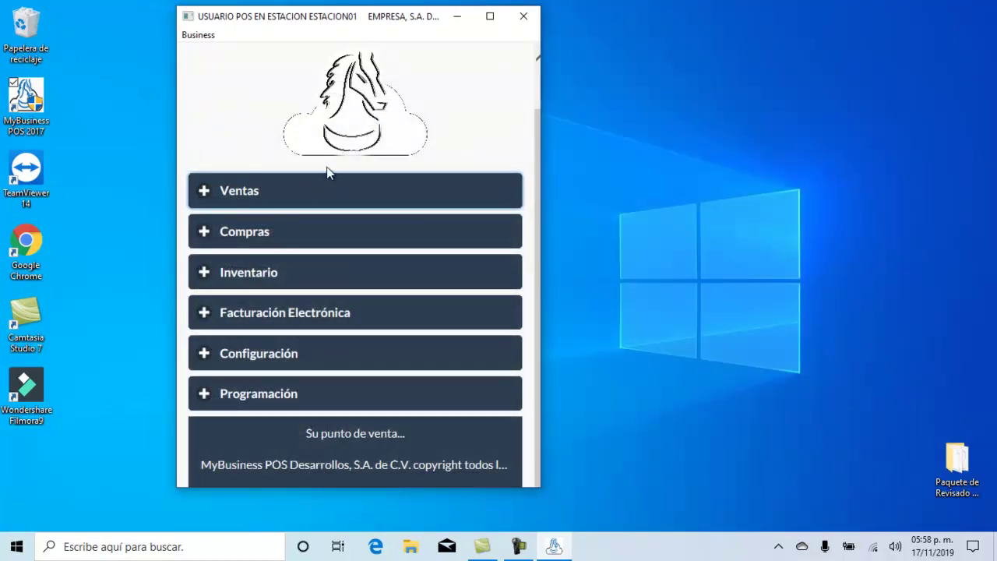
Load the IMPORTA CATALOGOS form from the Importa Catalogos v2008-V1.7 folder and run it.
left_click(294, 393)
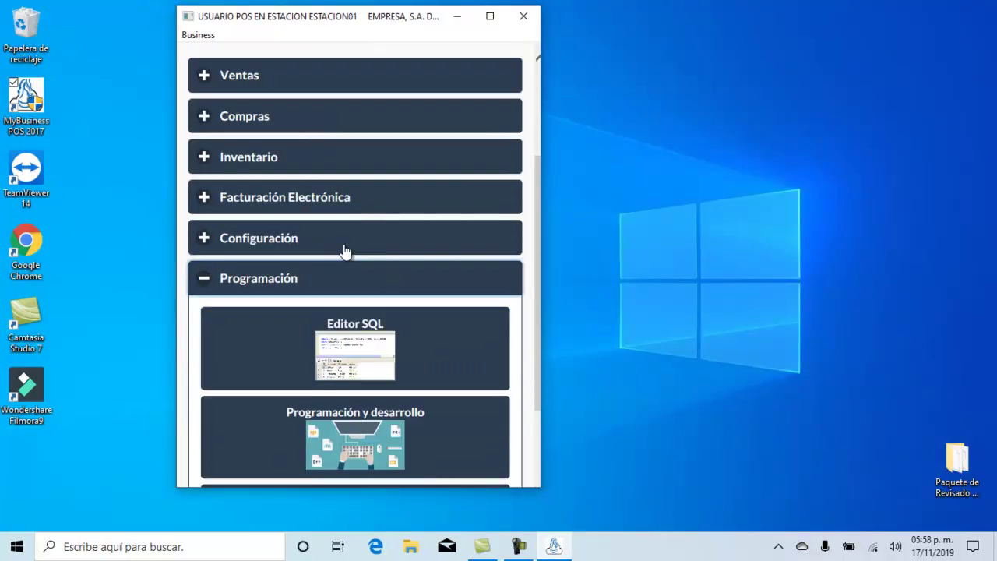
left_click(333, 331)
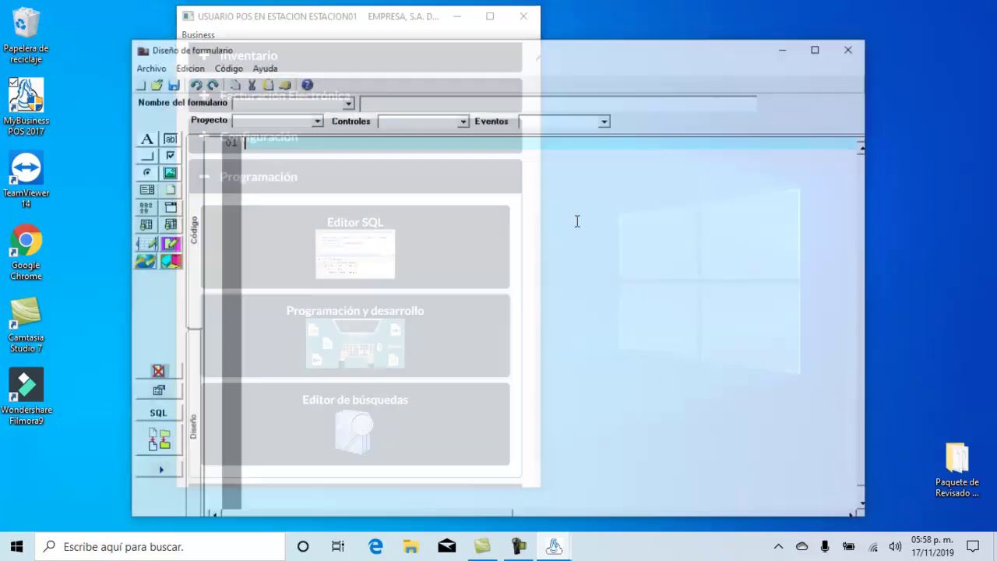
left_click(156, 82)
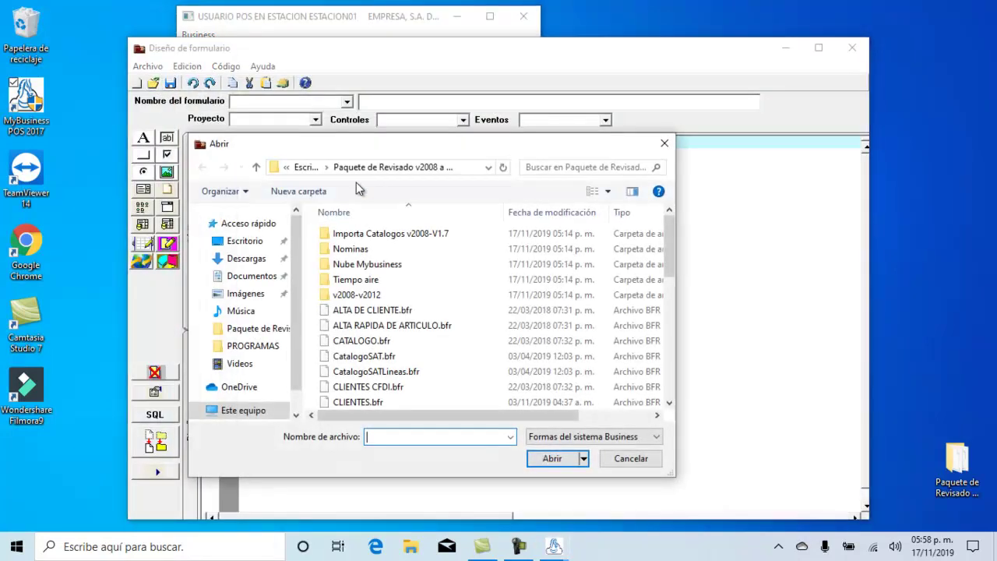
double_click(366, 233)
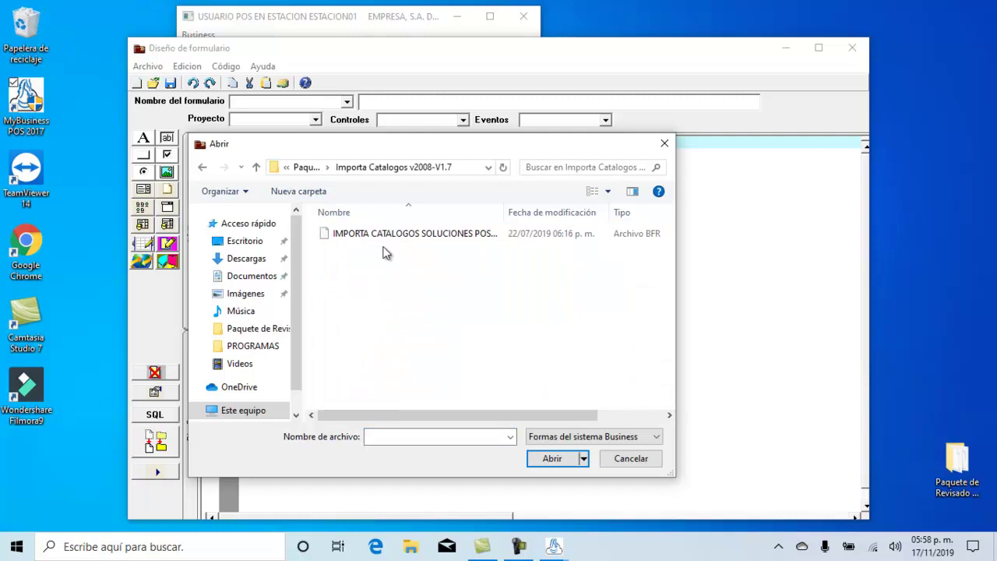
double_click(382, 233)
left_click(167, 472)
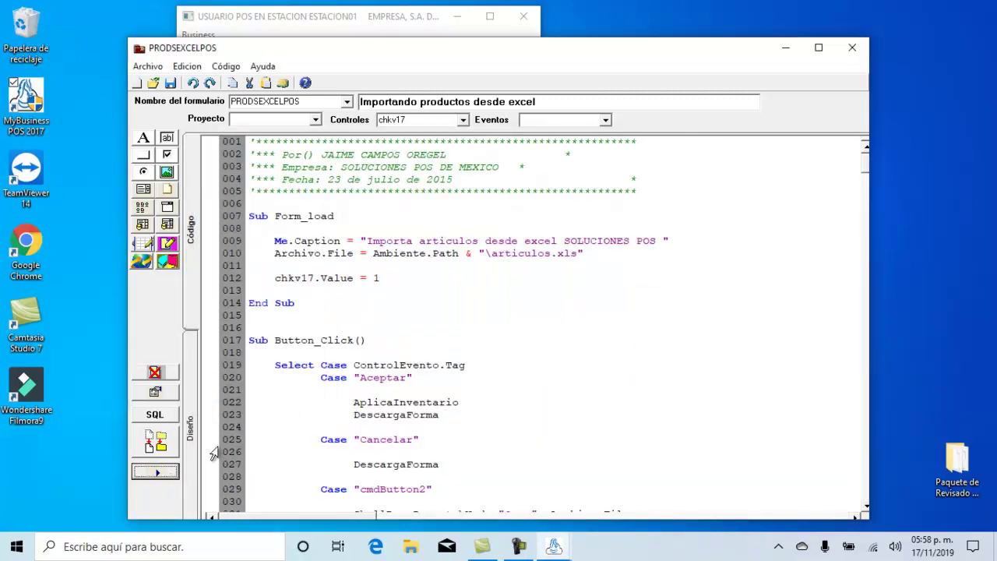
Import the articles spreadsheet from the package's Importa Catalogos v2008-V1.7 folder, then close the designer.
left_click(655, 263)
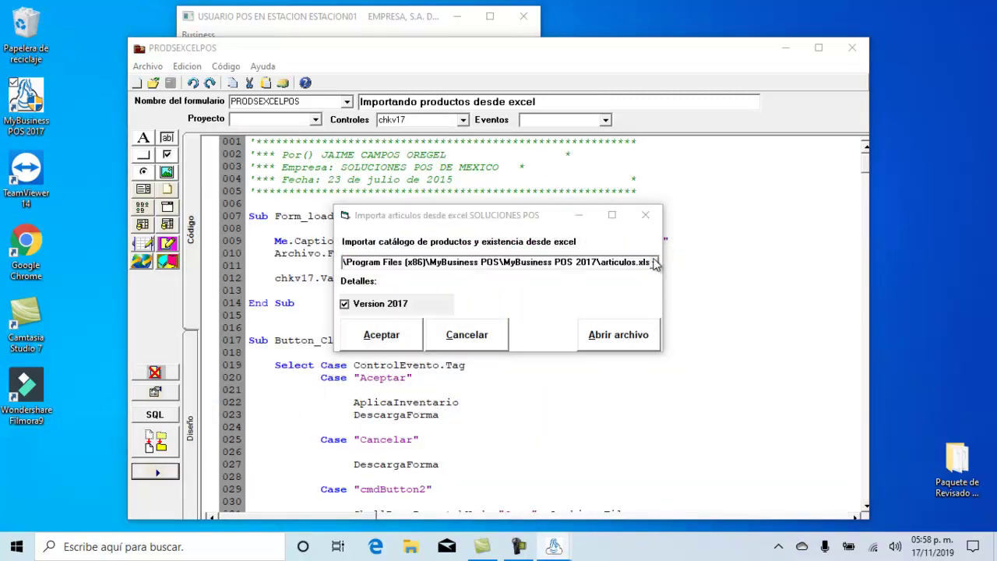
left_click(393, 264)
double_click(500, 308)
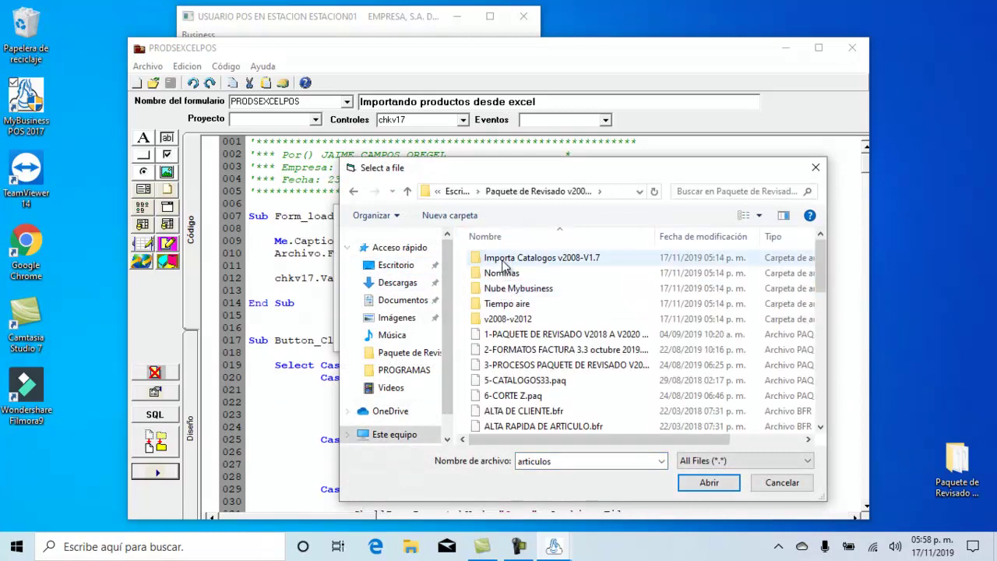
double_click(510, 258)
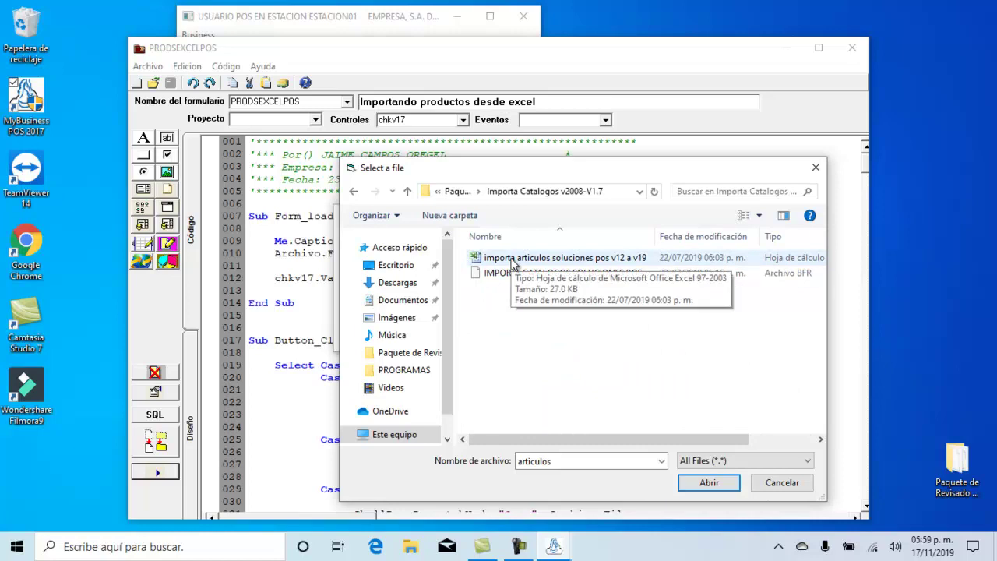
double_click(512, 260)
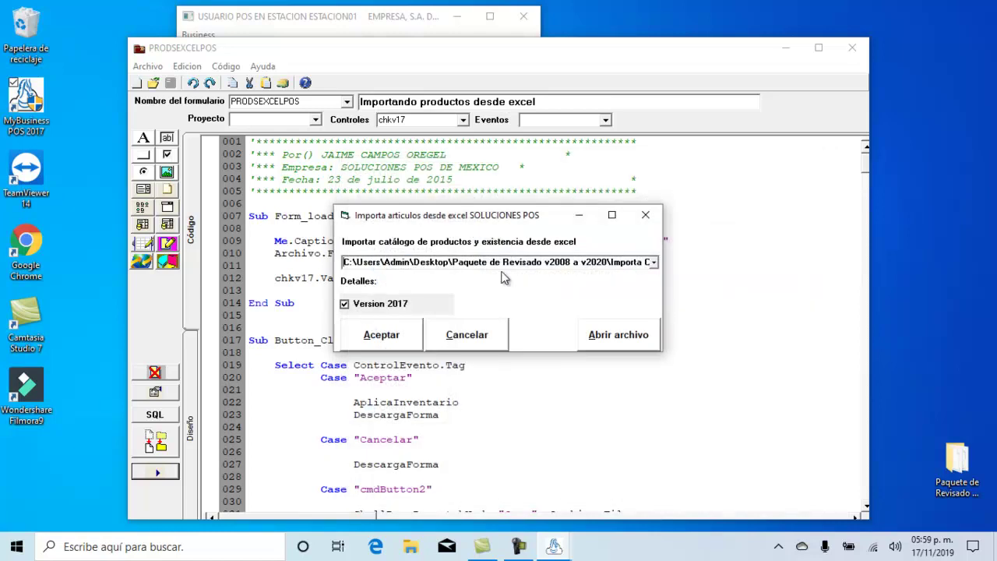
left_click(405, 334)
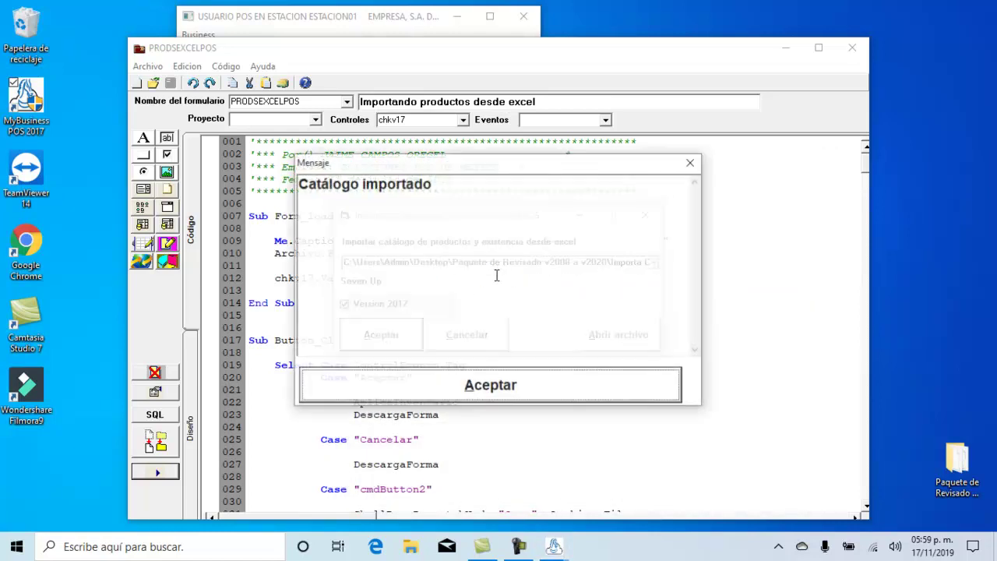
left_click(507, 382)
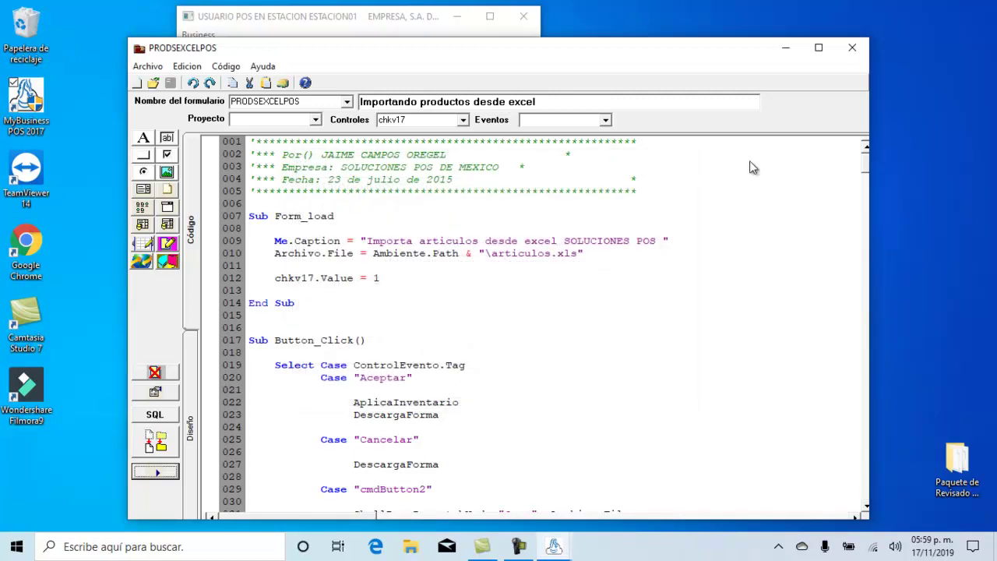
left_click(852, 48)
left_click(459, 177)
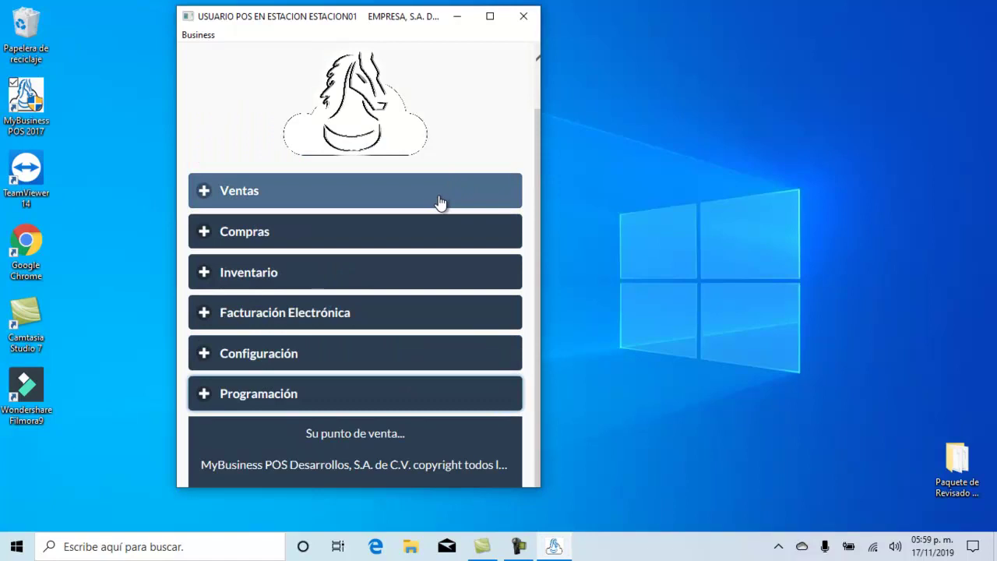
Open workstation ESTACION01's settings from Business Manager's Configuración > Estaciones de trabajo.
left_click(199, 35)
left_click(211, 51)
left_click(226, 212)
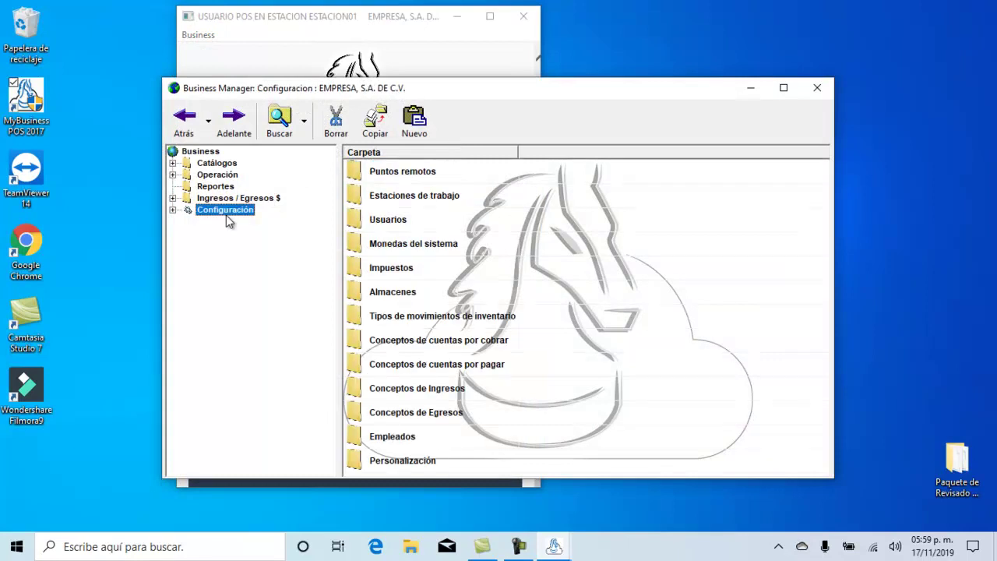
double_click(226, 212)
left_click(238, 234)
left_click(388, 174)
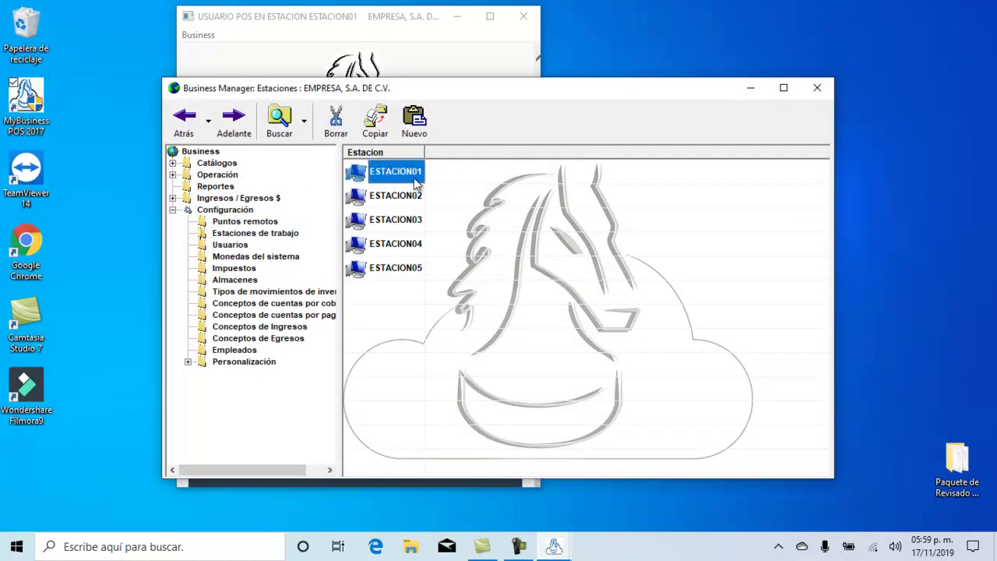
double_click(398, 170)
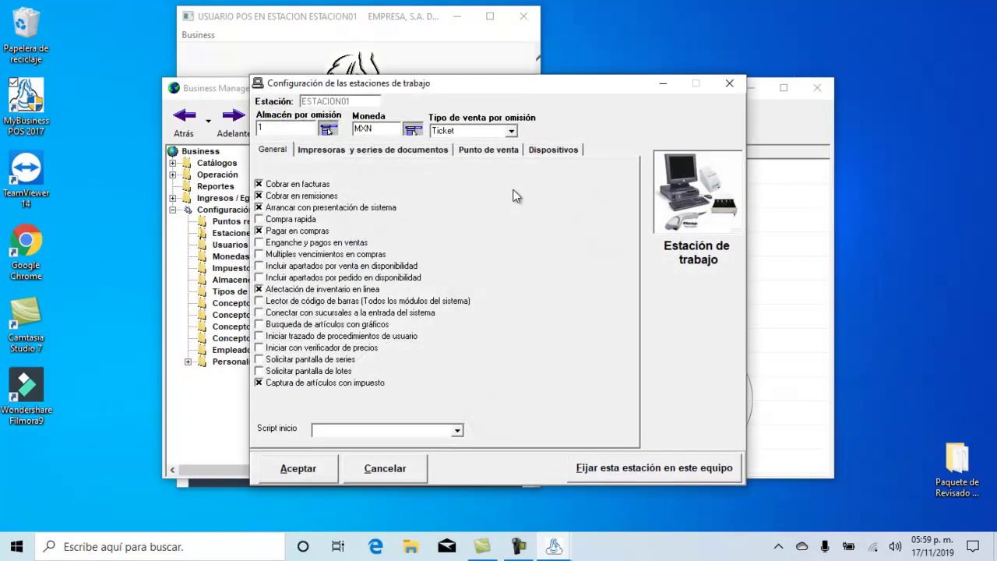
Set the ticket port on the Dispositivos tab to Microsoft Print to PDF, save, and close Business Manager.
left_click(548, 152)
left_click(612, 253)
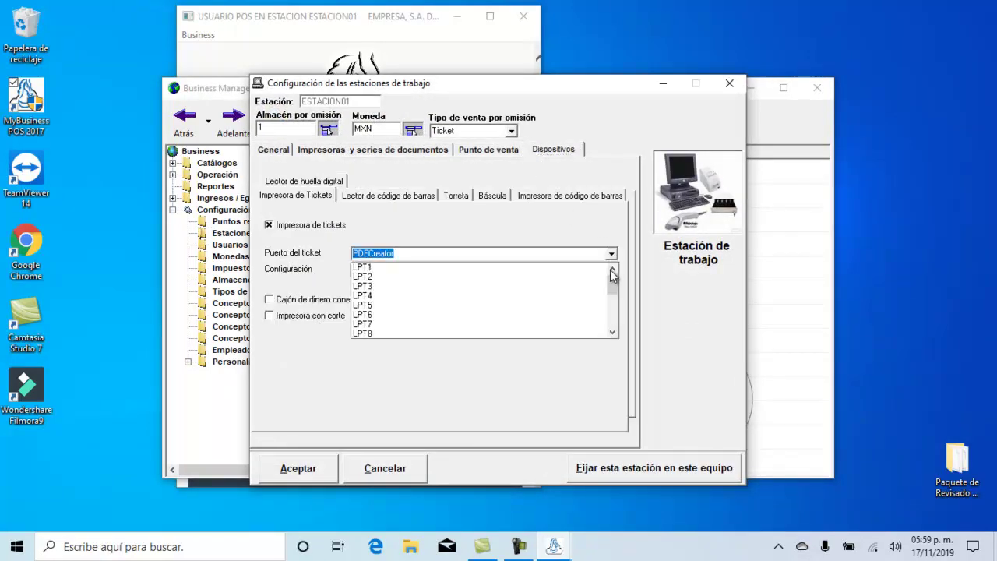
scroll(615, 330, "down", 3)
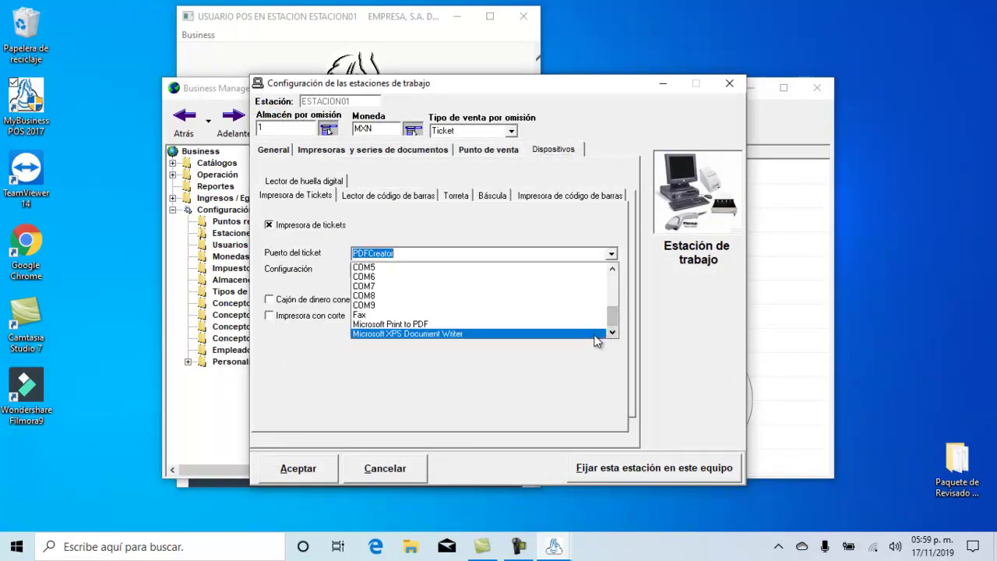
left_click(568, 325)
left_click(320, 469)
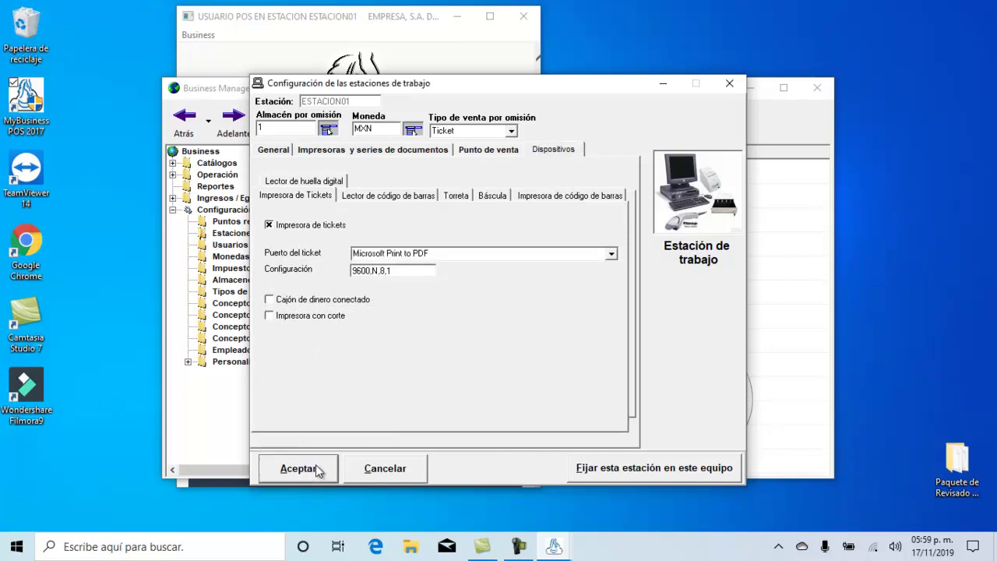
left_click(827, 88)
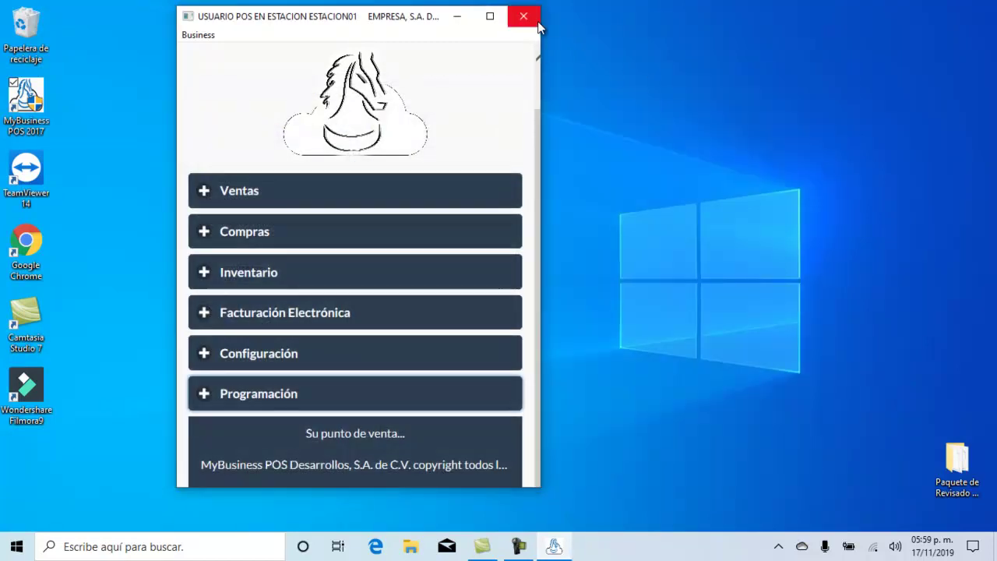
Launch the classic point of sale and add the Agua article to a sale.
left_click(424, 191)
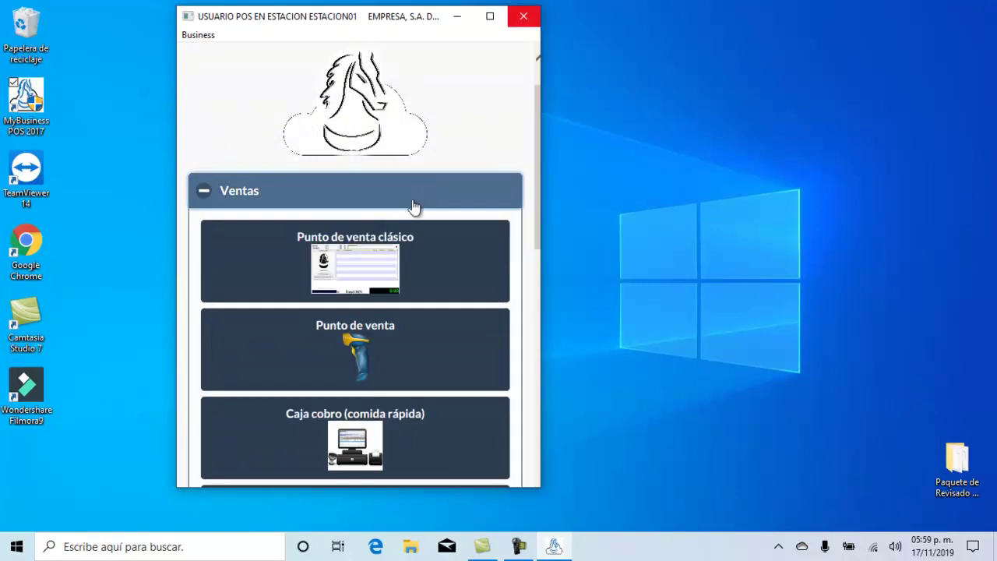
left_click(376, 254)
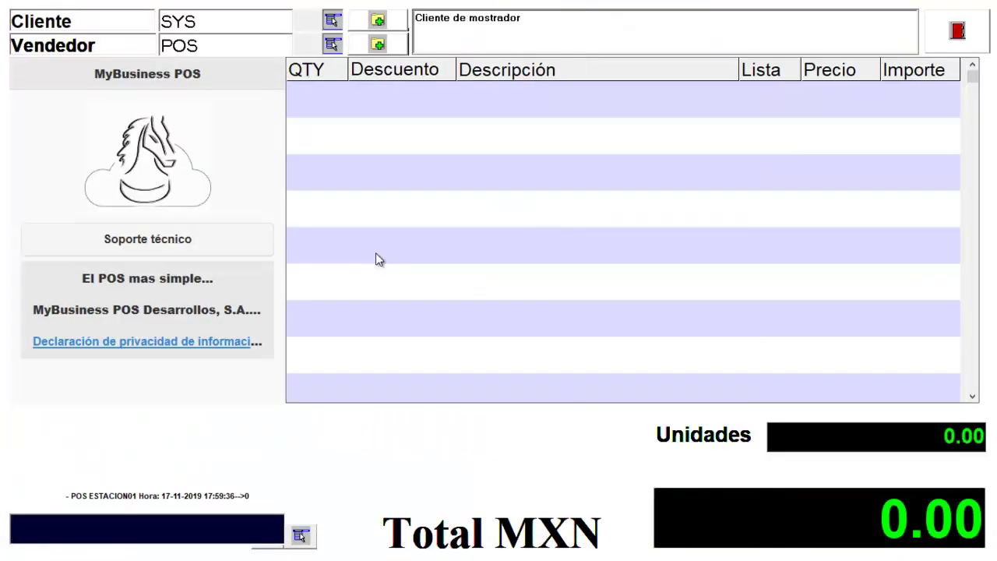
key("Return")
key("Down")
key("Down")
key("Up")
key("Up")
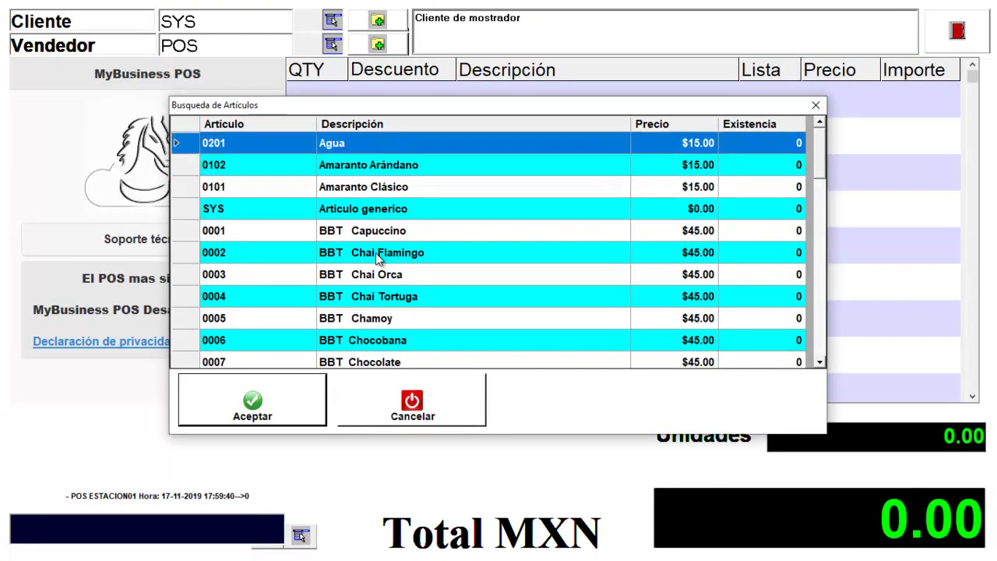
key("Return")
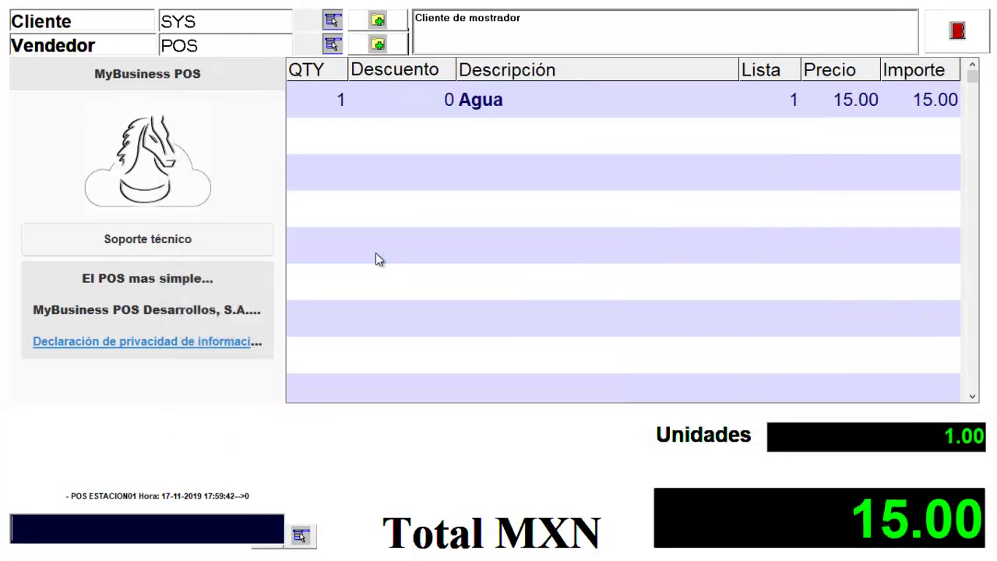
Open and cancel Cobro rápido, then exit the point of sale without keeping the sale pending.
key("F12")
key("Escape")
left_click(945, 31)
left_click(548, 364)
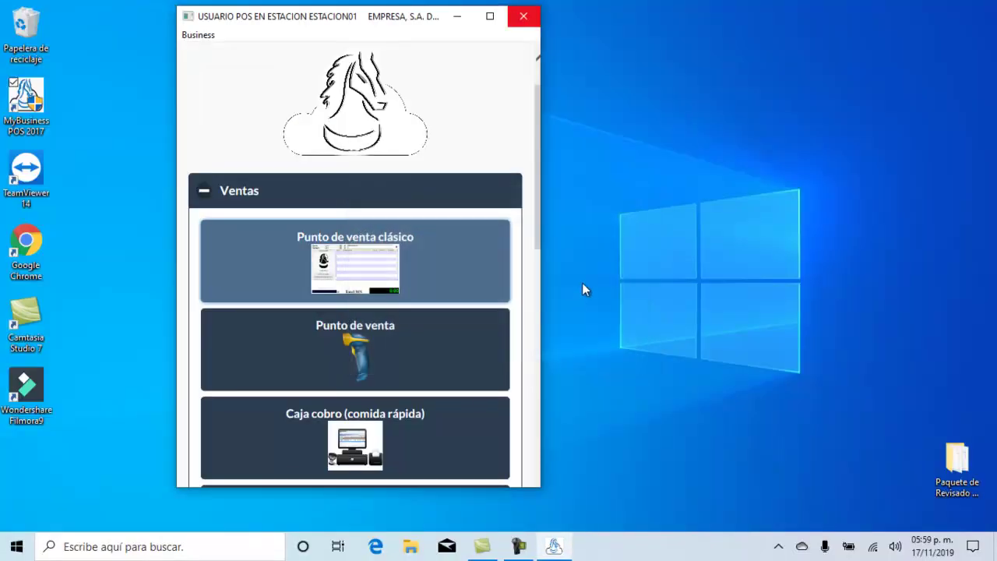